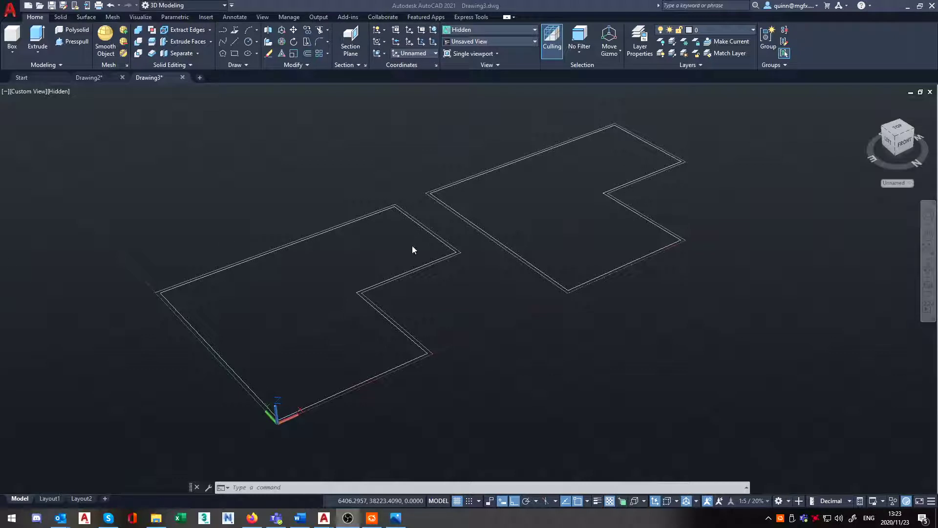
left_click(340, 195)
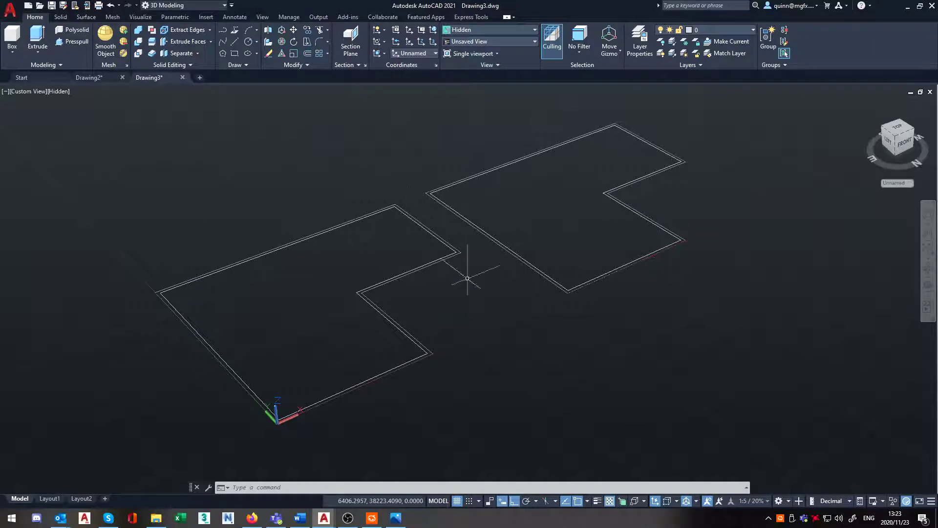
mouse_move(483, 274)
middle_mouse_down("shift")
mouse_move(515, 280)
mouse_move(415, 264)
mouse_move(476, 262)
middle_mouse_up("shift")
middle_click_drag(396, 216, 383, 262)
middle_click_drag(547, 406, 572, 394, "shift")
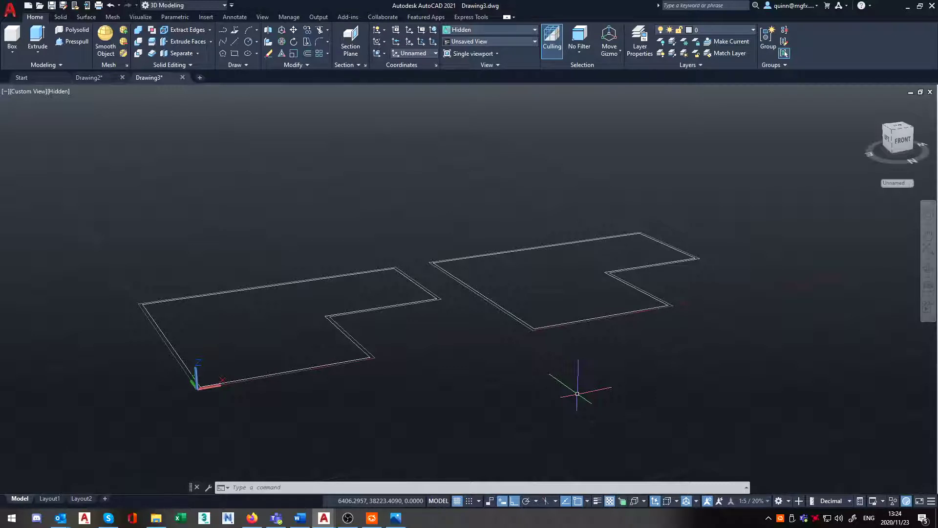
middle_click_drag(608, 325, 582, 333, "shift")
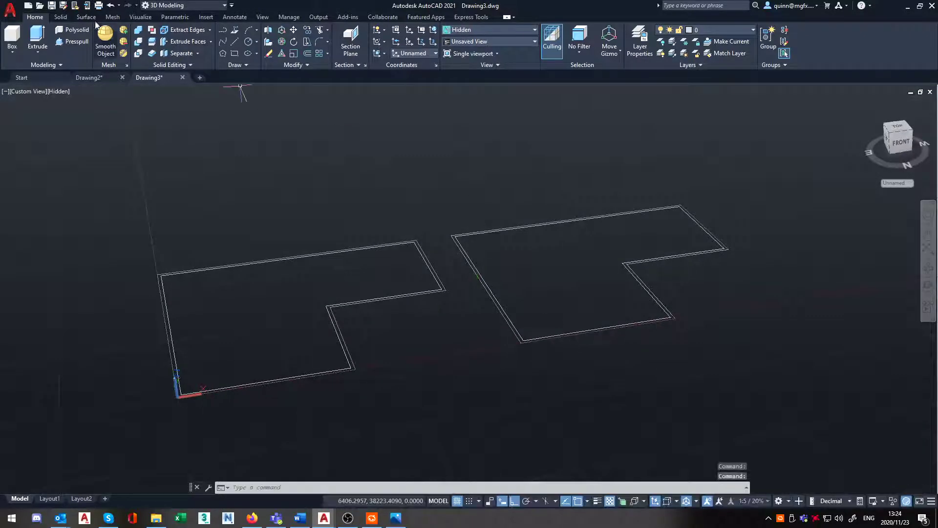
Extrude both the outer and inner outlines of the L-shaped floor plan nearest the origin to a height of 4000.
left_click(39, 37)
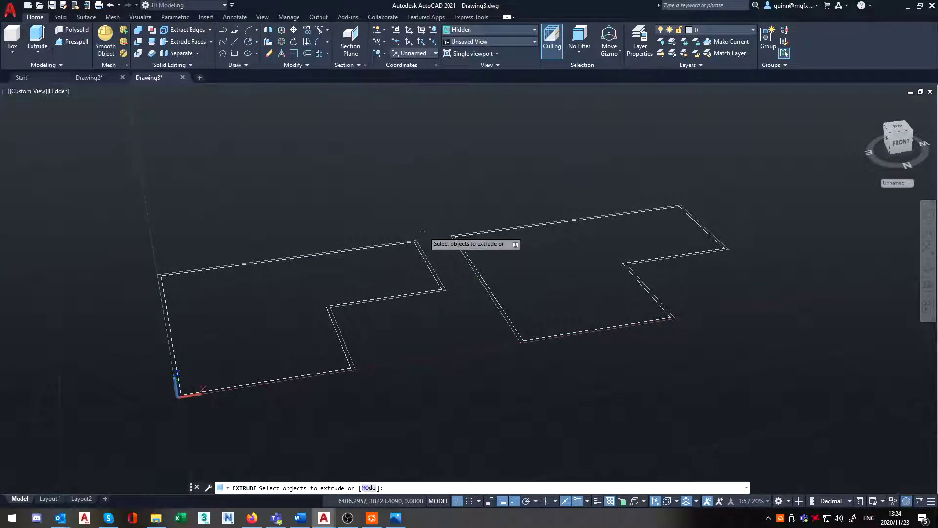
scroll(435, 288, "up", 3)
scroll(410, 276, "up", 3)
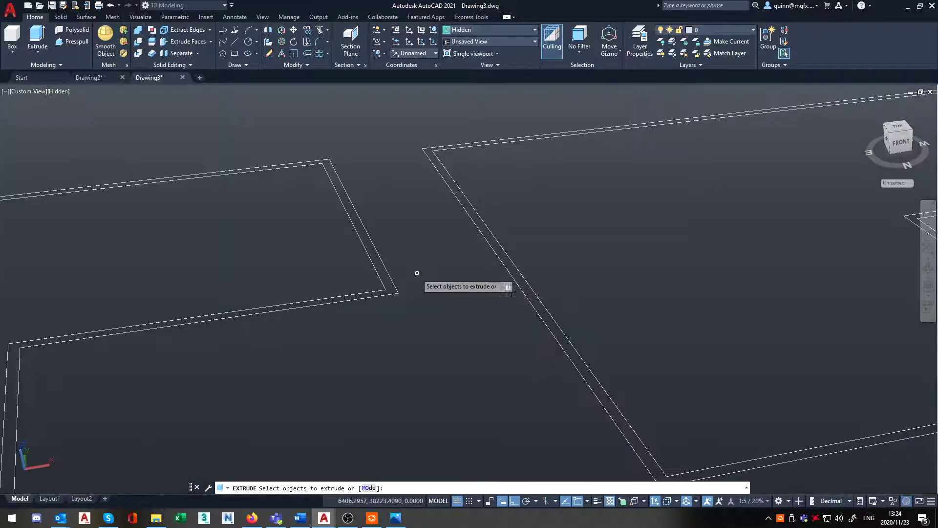
scroll(385, 273, "down", 2)
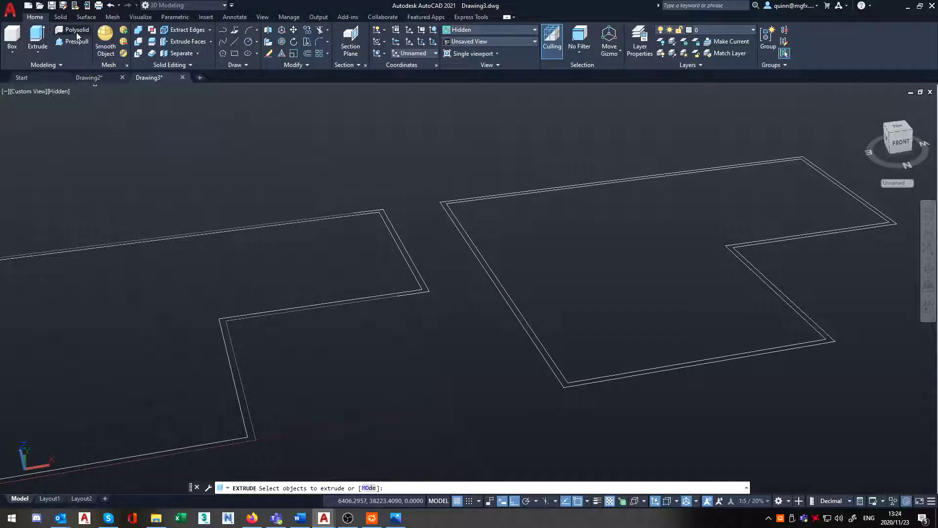
middle_click_drag(421, 281, 421, 233)
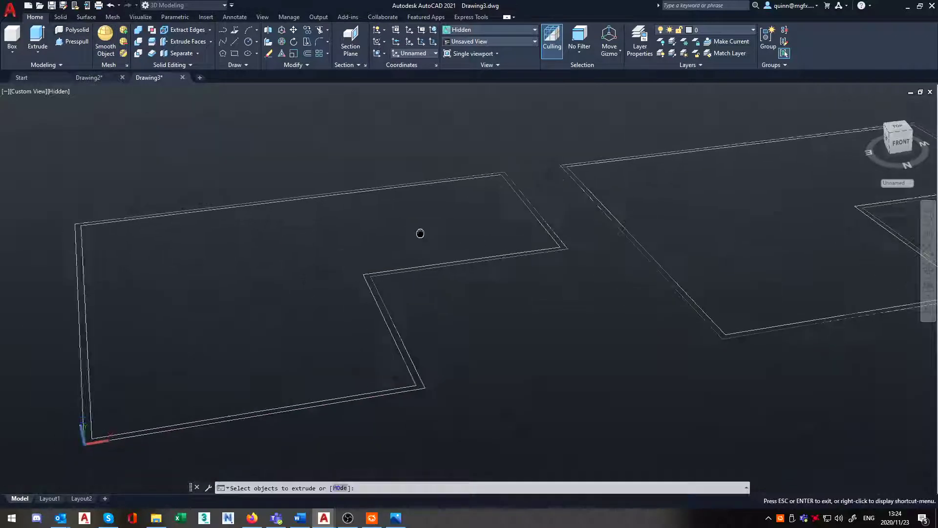
middle_click_drag(459, 333, 273, 347)
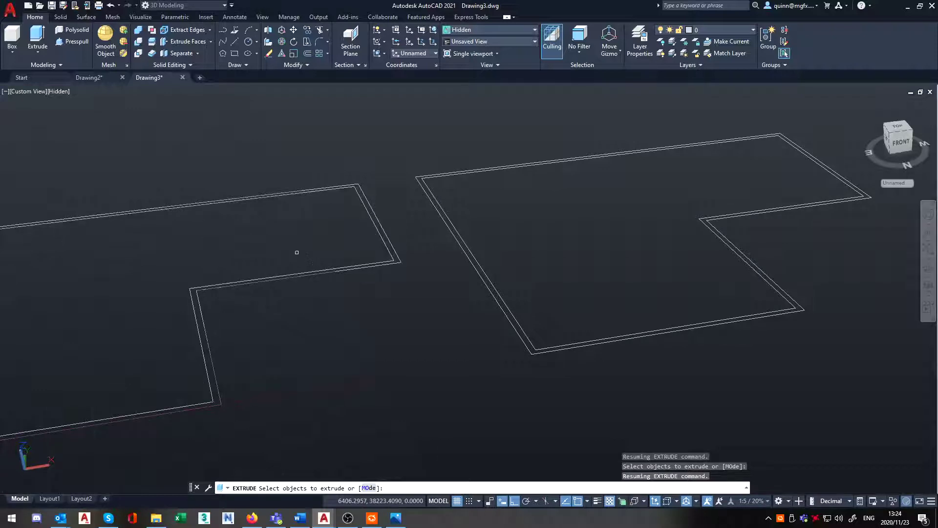
scroll(344, 255, "up", 2)
middle_click_drag(333, 271, 389, 278)
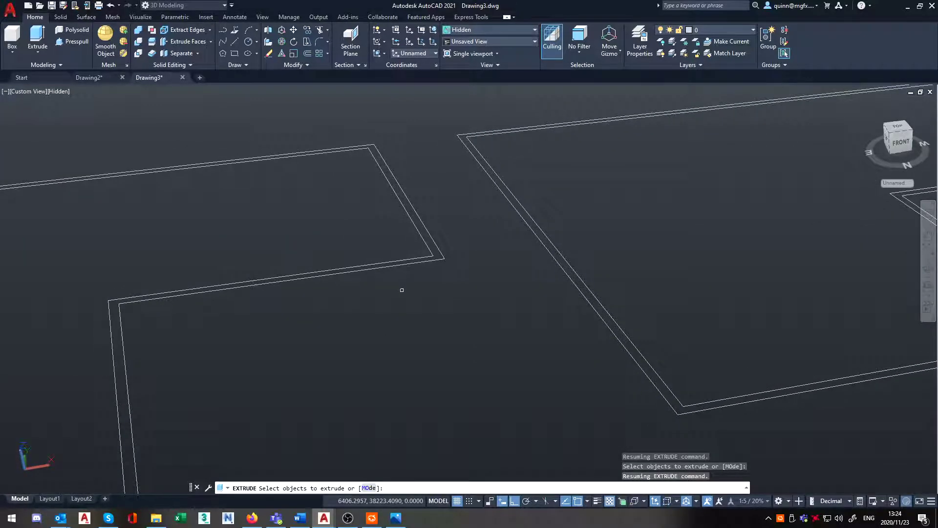
middle_click_drag(387, 284, 443, 277)
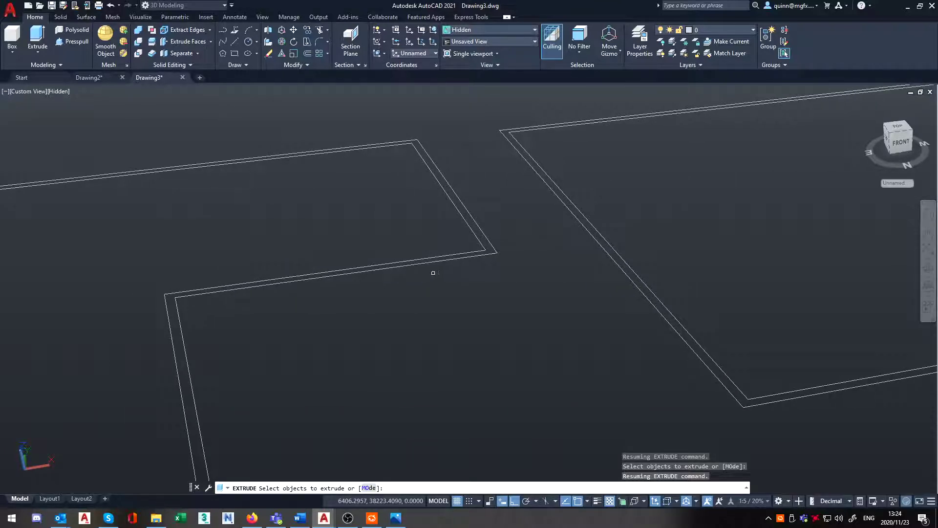
left_click(433, 268)
left_click(377, 267)
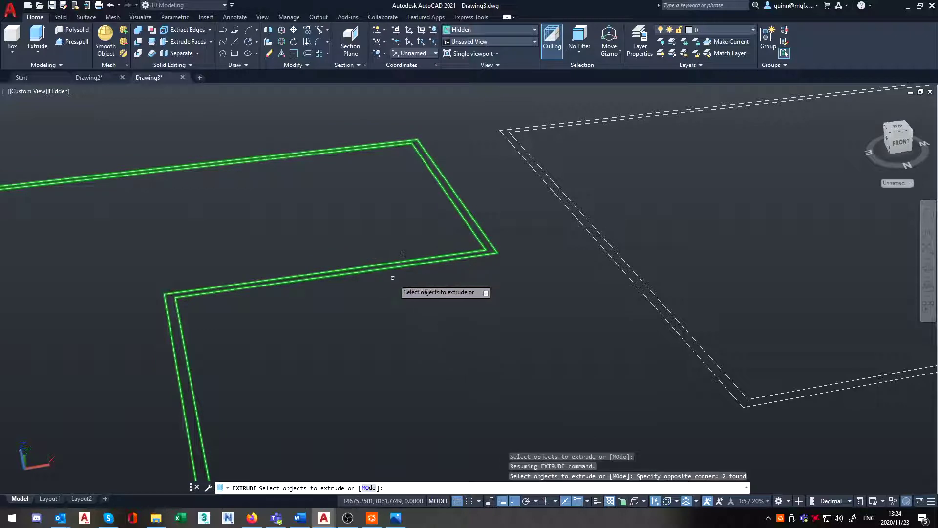
right_click(320, 290)
left_click(342, 295)
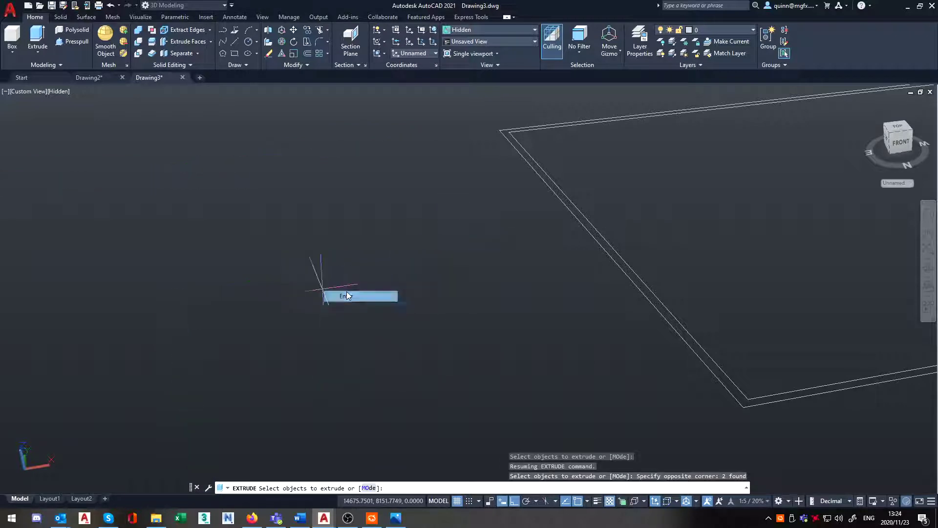
scroll(391, 269, "down", 2)
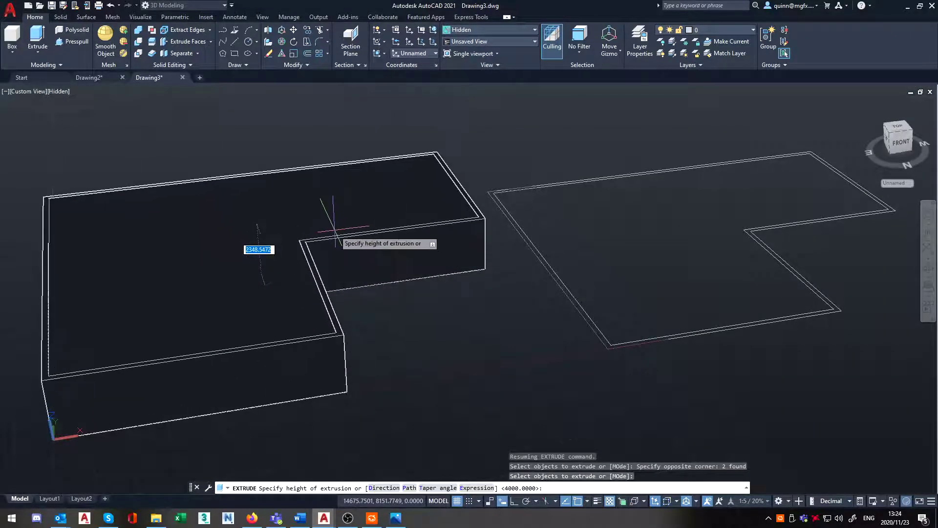
type("4000")
key("Return")
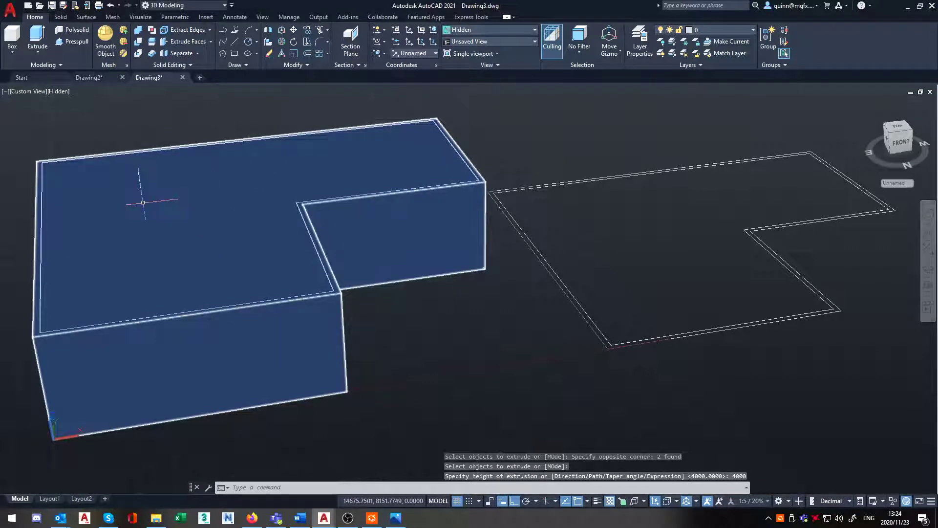
left_click(209, 92)
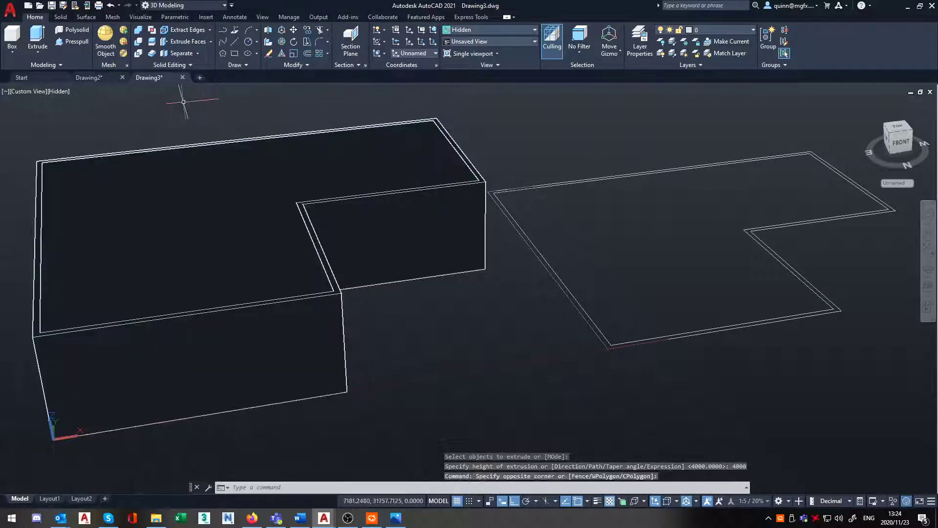
Subtract the inner L-shaped solid from the outer one to hollow it into walls, and inspect the hollow solid from several angles.
left_click(140, 42)
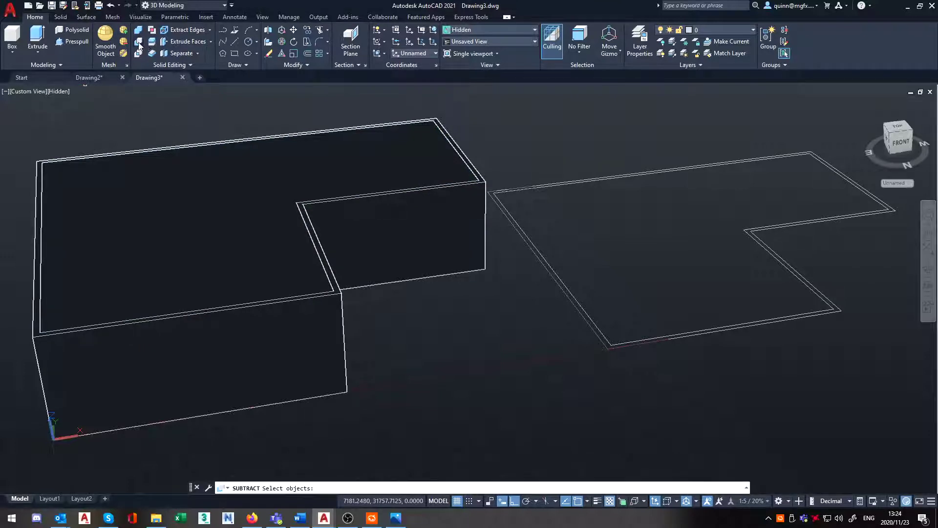
left_click(347, 223)
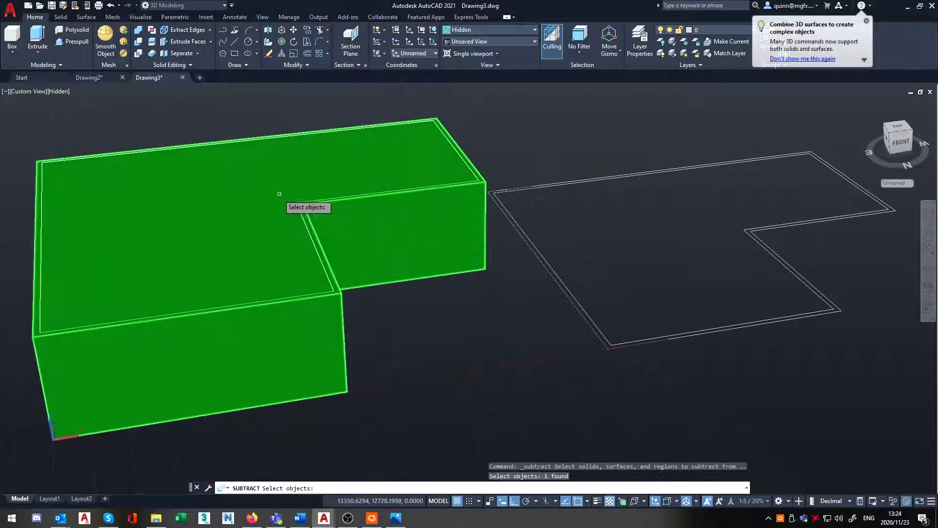
key("Return")
left_click(376, 248)
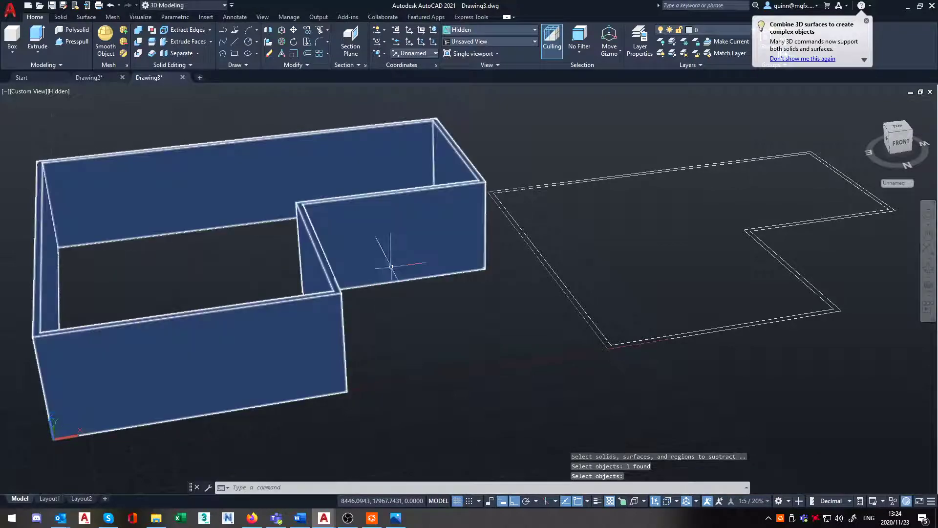
middle_click_drag(404, 274, 310, 297, "shift")
left_click(236, 301)
middle_click_drag(236, 301, 333, 264, "shift")
middle_click_drag(606, 101, 398, 167, "shift")
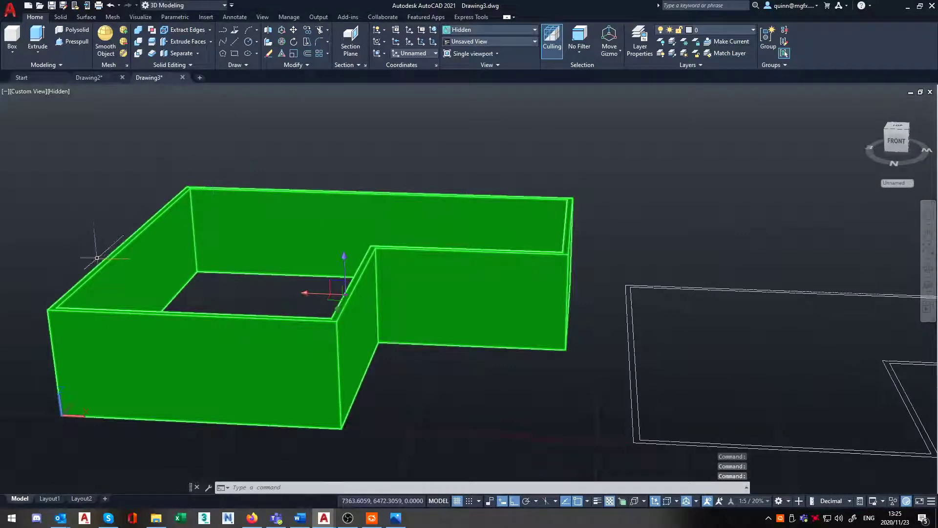
Undo the view changes and the subtraction of the inner solid.
key("ctrl+z")
key("ctrl+z")
key("ctrl+z")
key("ctrl+z")
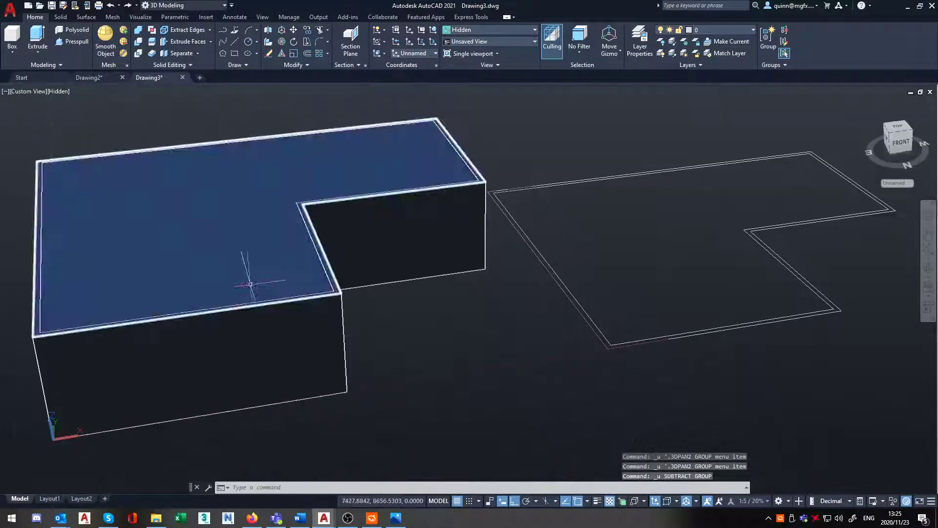
key("Escape")
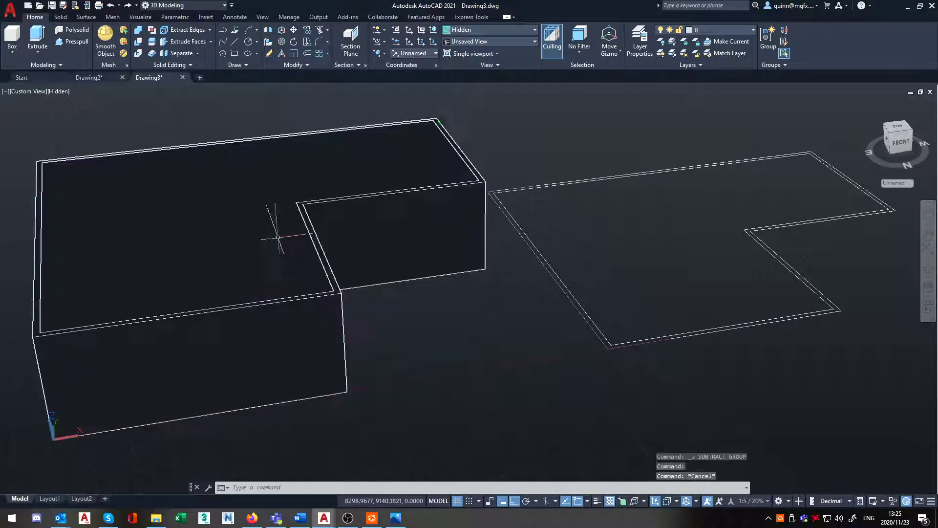
Try grip-stretching the outer extruded solid by raising its top and pulling the base edge of the recessed wall outward.
left_click(270, 279)
left_click(252, 195)
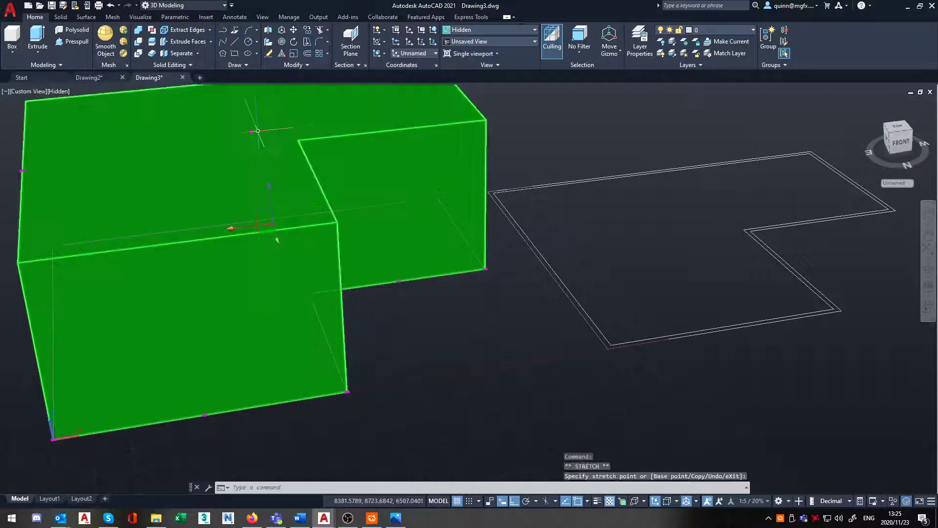
left_click(399, 281)
left_click(435, 366)
Undo the grip edits and the extrusion, and redo the extrusion of the two outlines.
key("ctrl+z")
key("ctrl+z")
key("ctrl+z")
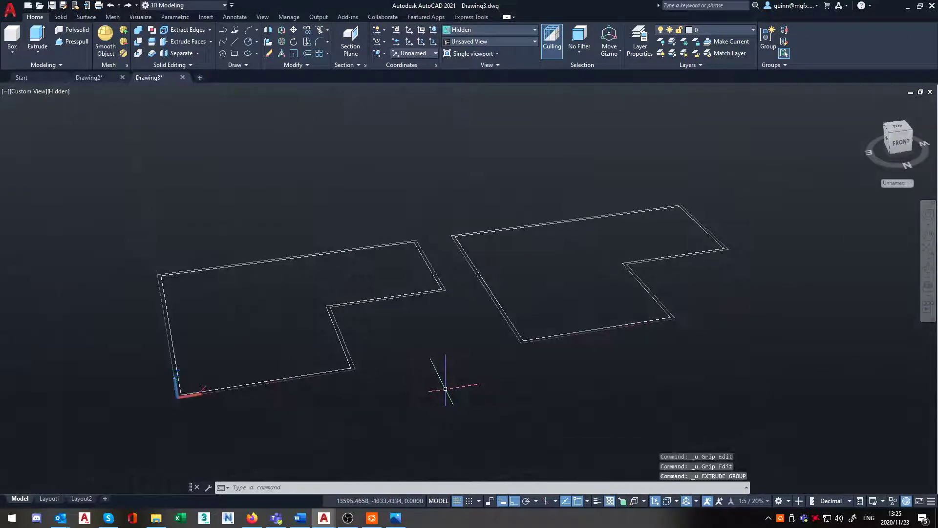
key("ctrl+y")
Subtract the inner L-shaped solid from the outer solid to form hollow walls, and check the walls from different angles.
left_click(138, 42)
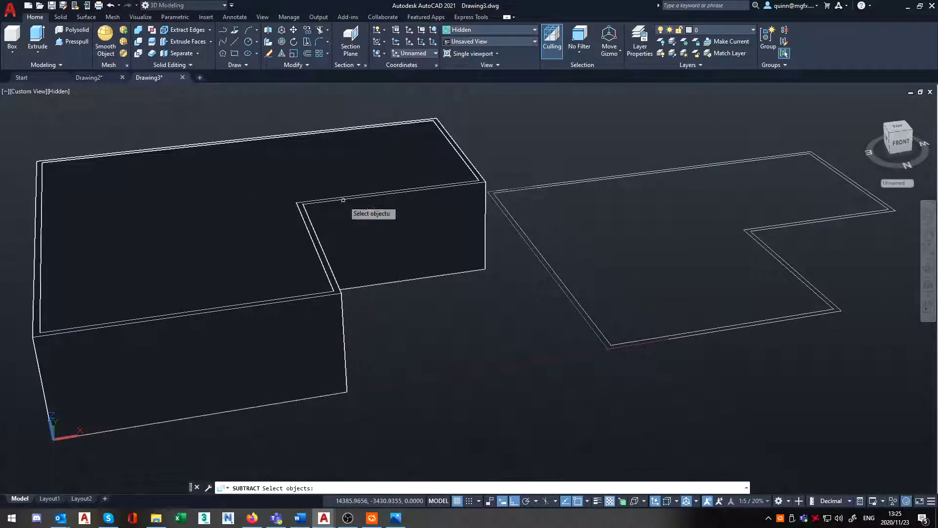
left_click(342, 199)
key("Return")
left_click(258, 194)
key("Return")
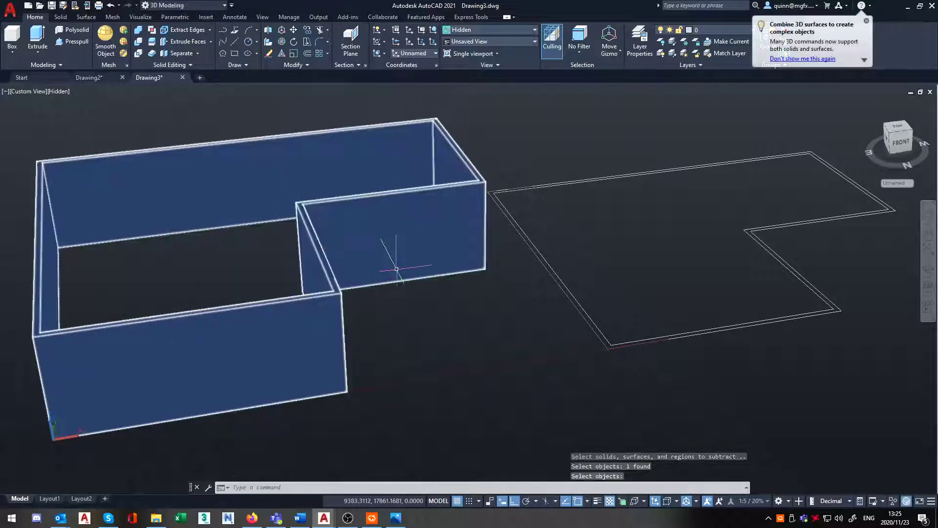
left_click(354, 267)
middle_click_drag(395, 268, 409, 292, "shift")
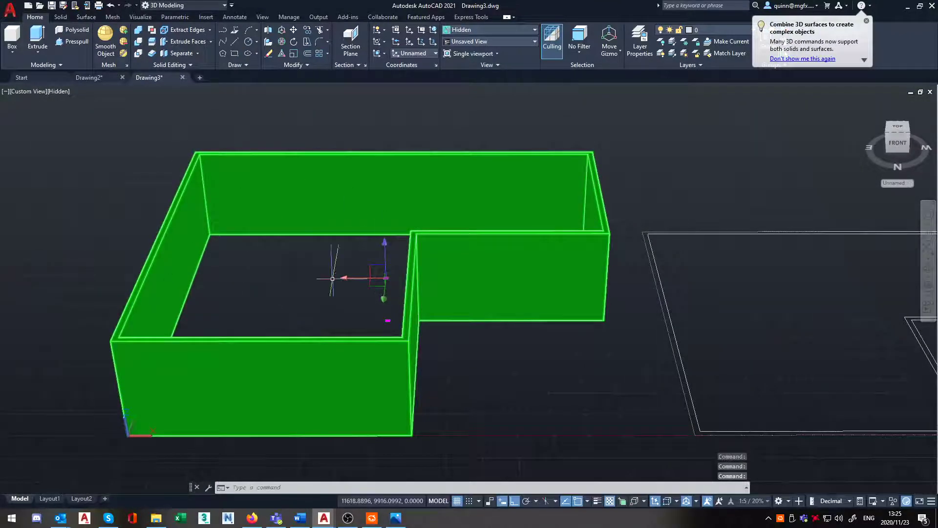
middle_click_drag(325, 275, 305, 225, "shift")
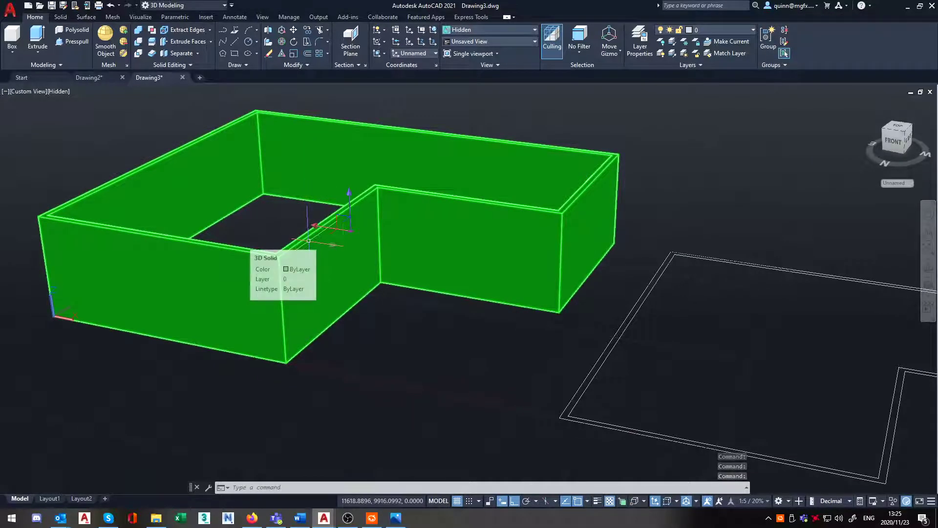
key("Escape")
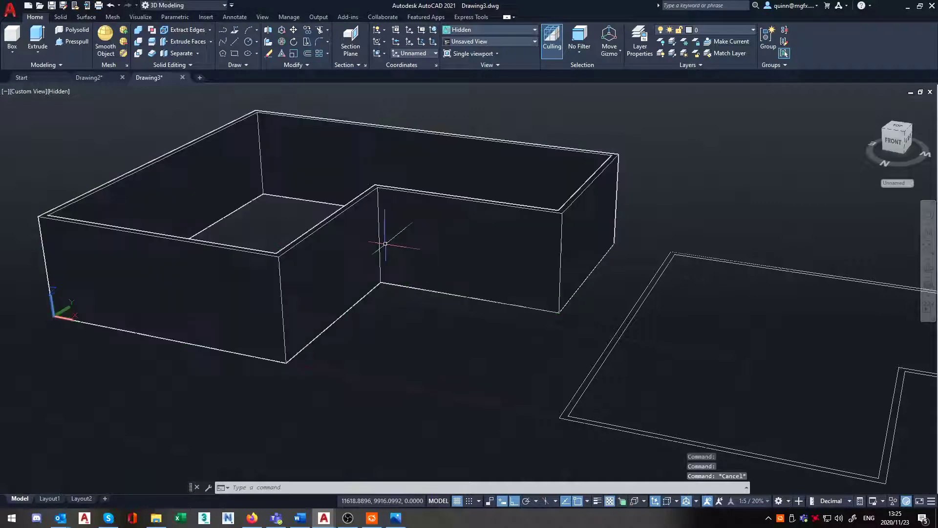
Erase the hollow L-shaped wall solid to check the space beneath it, and undo the erasure.
type("e")
key("Return")
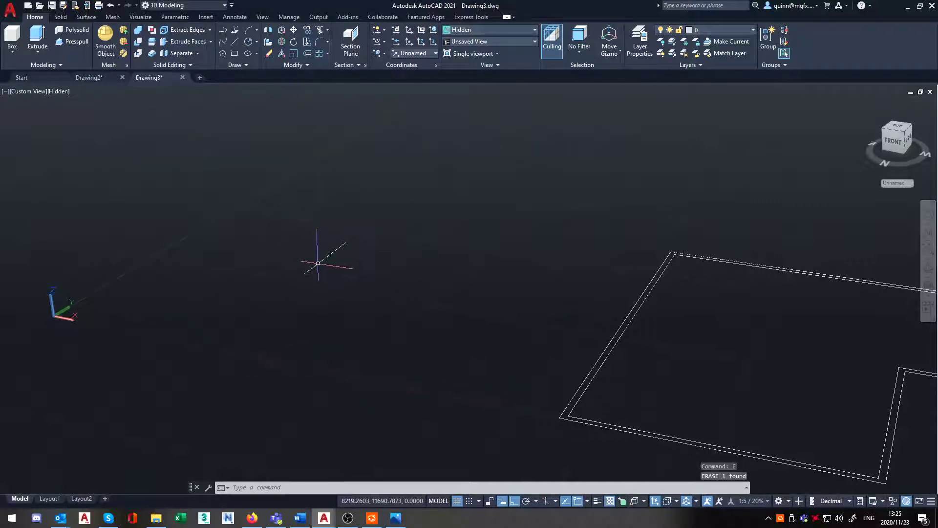
middle_click_drag(511, 318, 537, 283, "shift")
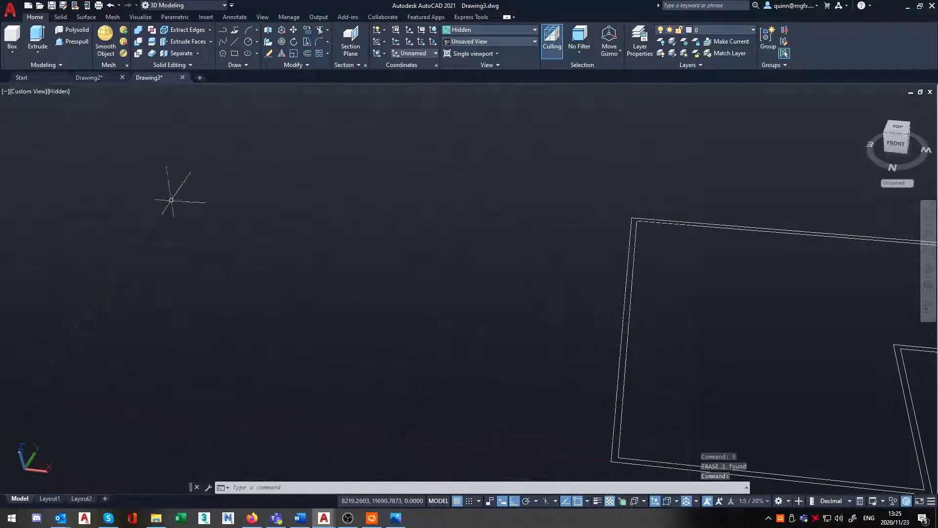
middle_click_drag(472, 351, 330, 335)
scroll(540, 324, "down", 3)
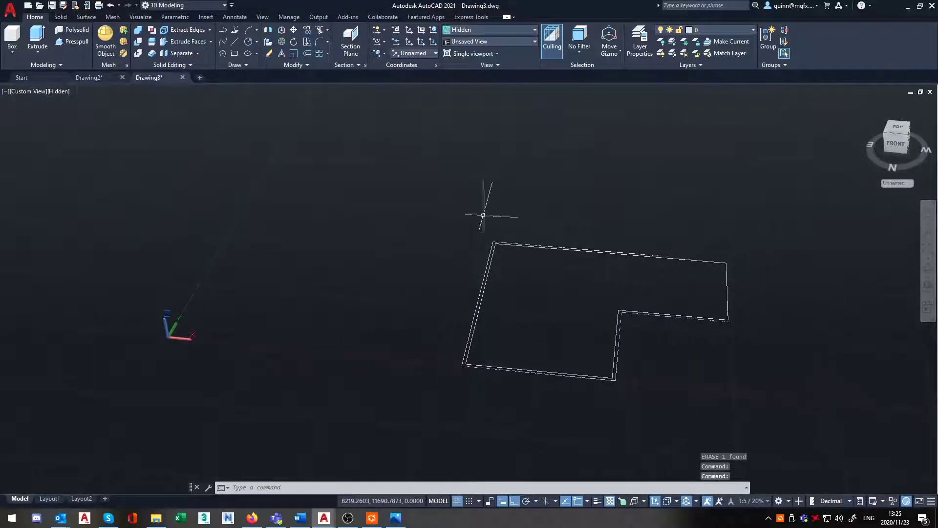
mouse_move(722, 247)
middle_mouse_down("shift")
mouse_move(706, 321)
mouse_move(723, 318)
middle_mouse_up("shift")
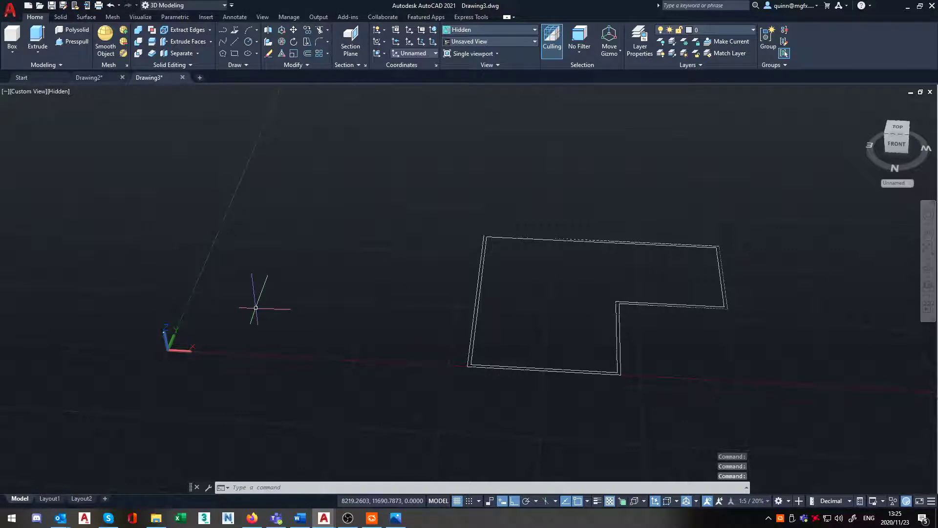
middle_click_drag(345, 268, 327, 269, "shift")
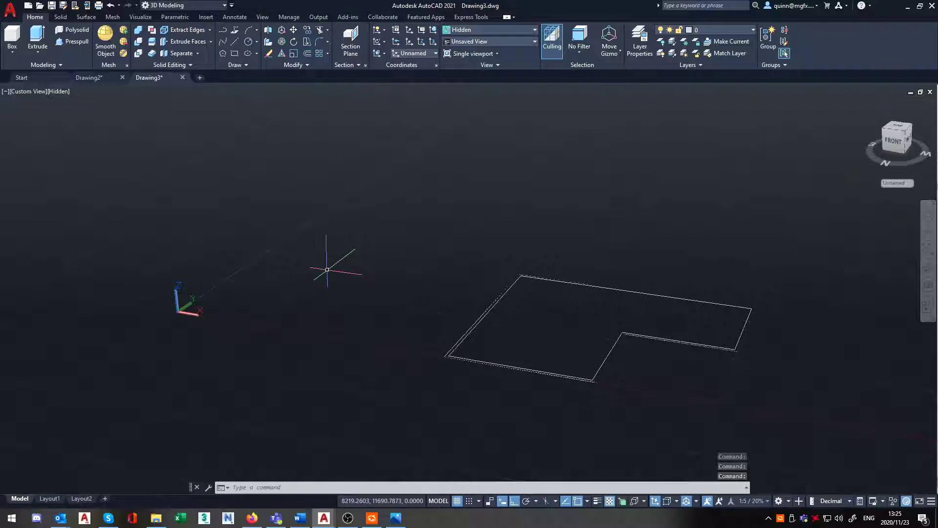
scroll(366, 251, "up", 4)
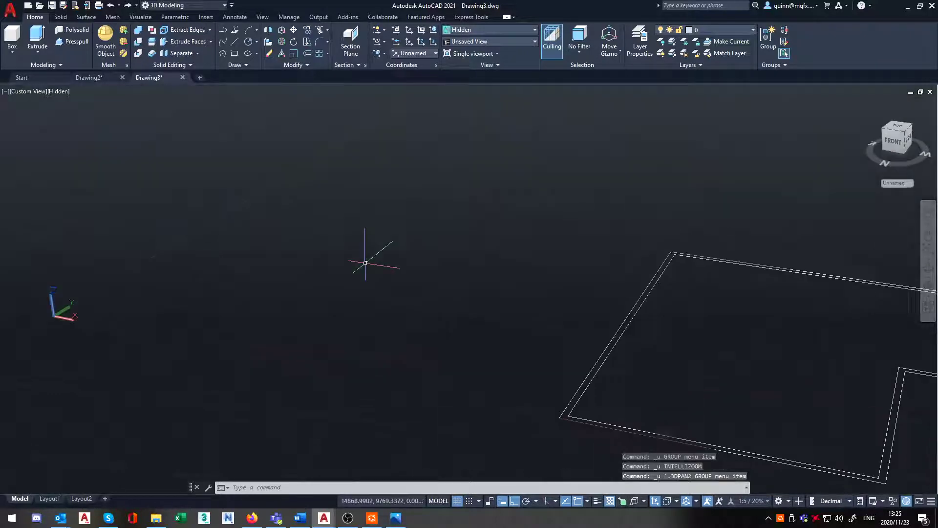
key("ctrl+z")
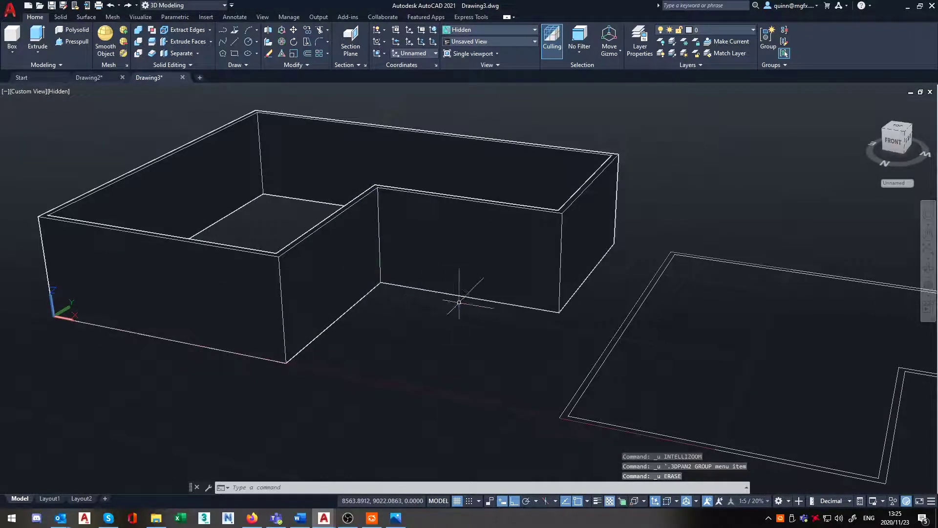
Presspull the bounded area between the two outlines of the remaining L-shaped floor plan to a height of 4000.
middle_click_drag(459, 304, 329, 301)
scroll(467, 288, "down", 3)
middle_click_drag(513, 318, 315, 282)
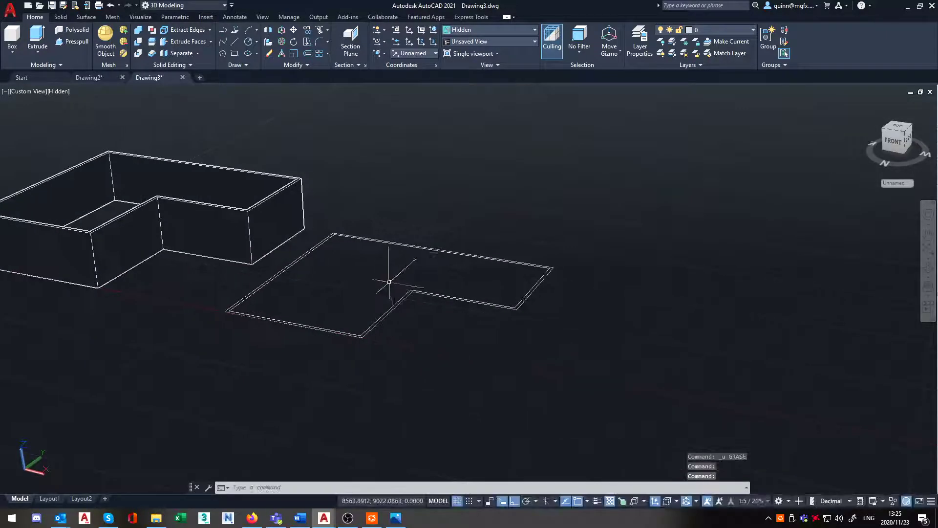
scroll(381, 279, "up", 3)
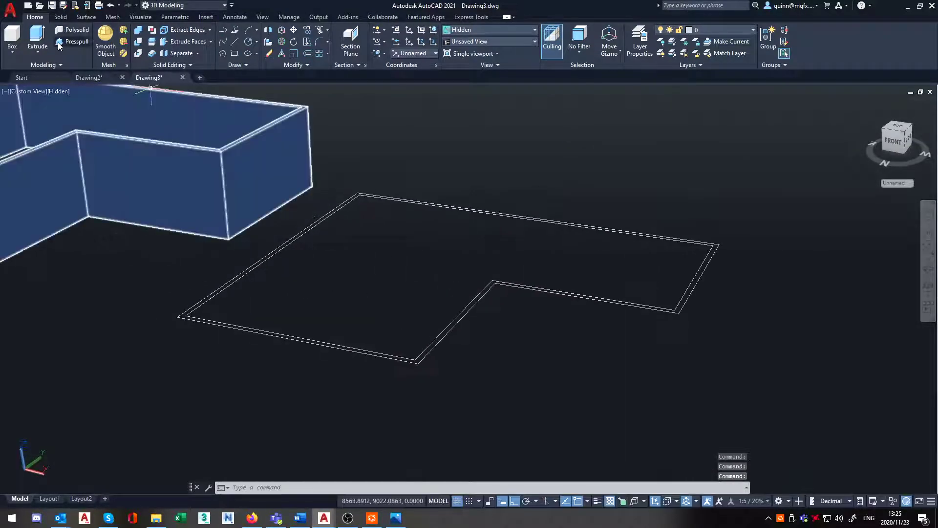
left_click(59, 44)
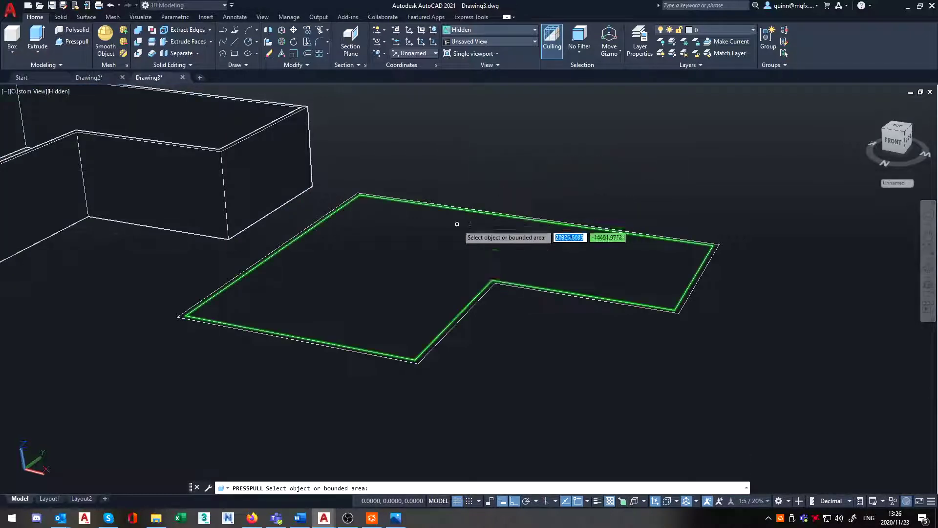
middle_click_drag(232, 312, 406, 319, "shift")
scroll(296, 280, "up", 3)
scroll(356, 268, "down", 2)
scroll(257, 245, "up", 6)
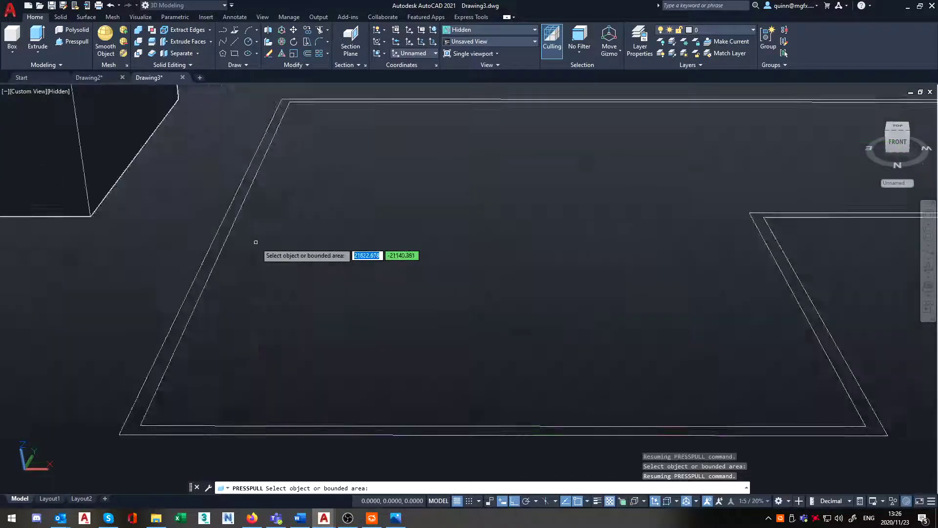
middle_click_drag(262, 264, 549, 229)
scroll(408, 236, "down", 2)
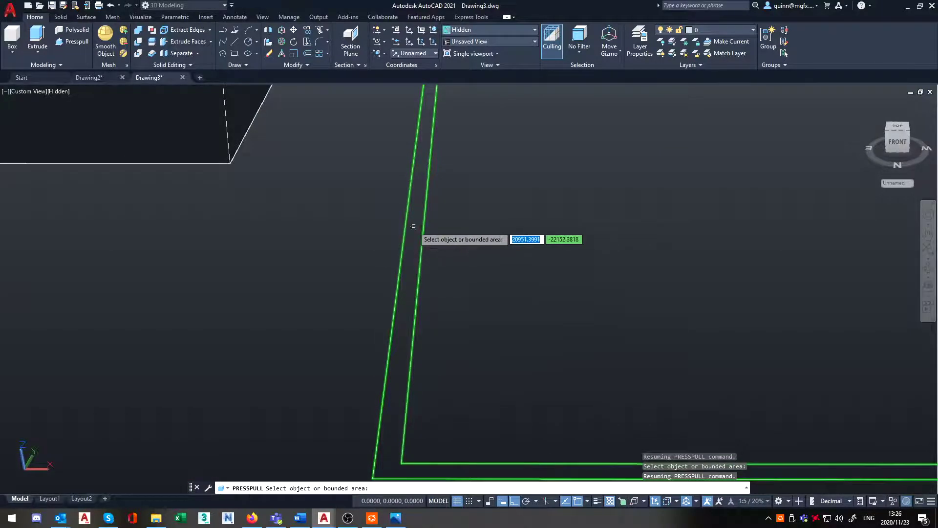
scroll(420, 240, "down", 2)
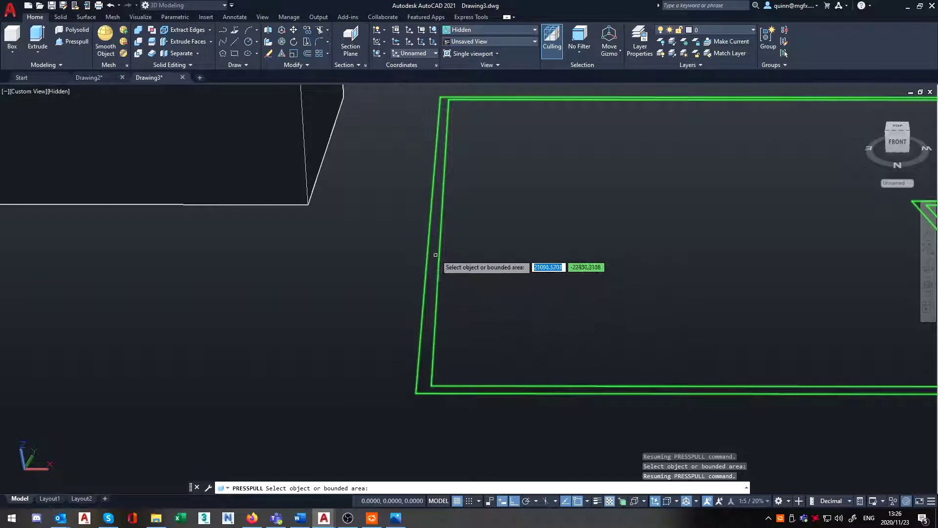
scroll(432, 251, "up", 5)
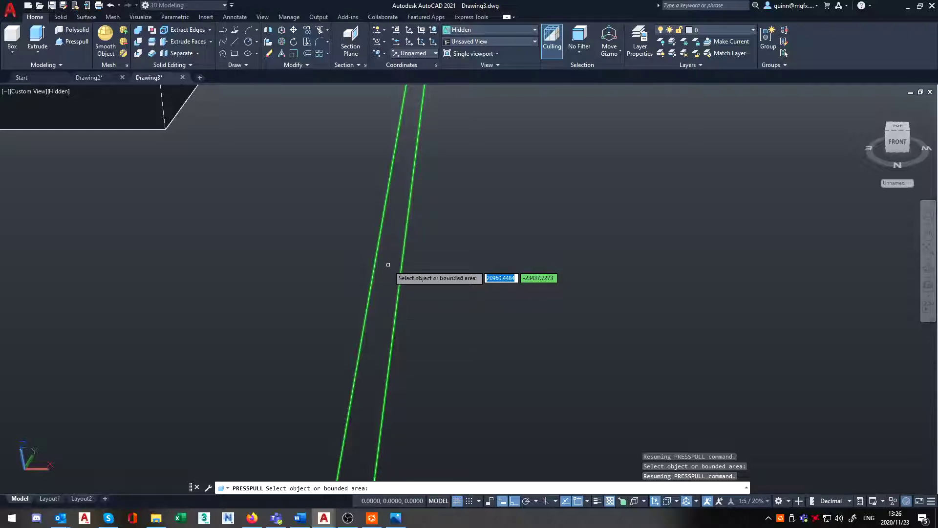
left_click(388, 264)
scroll(397, 272, "down", 5)
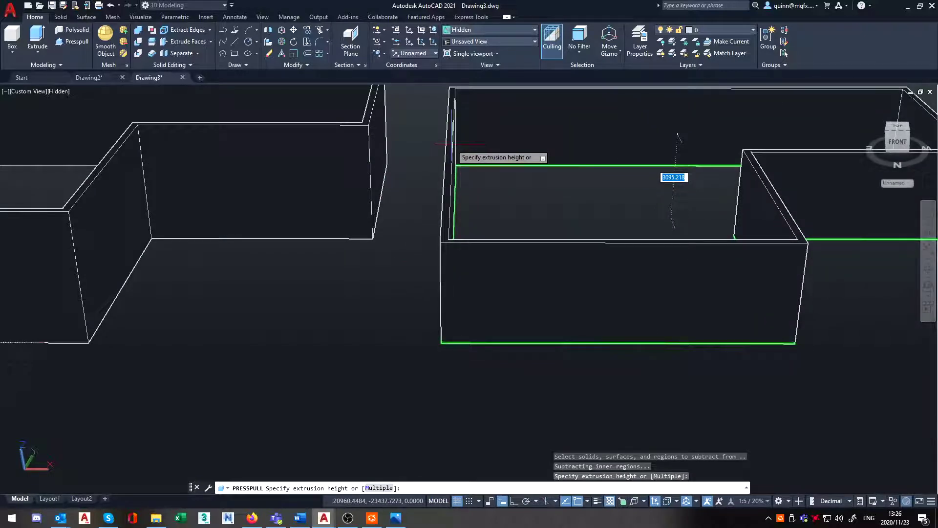
type("4000")
key("Return")
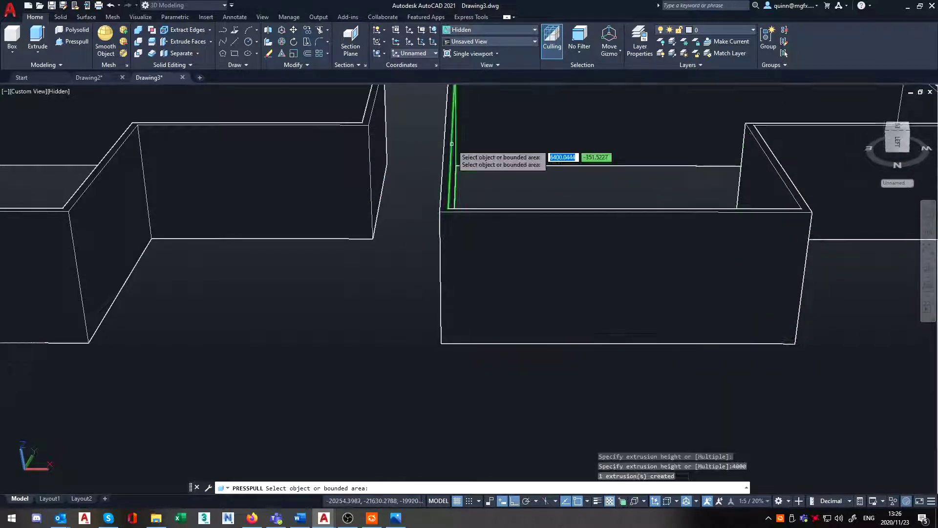
middle_click_drag(515, 180, 398, 255)
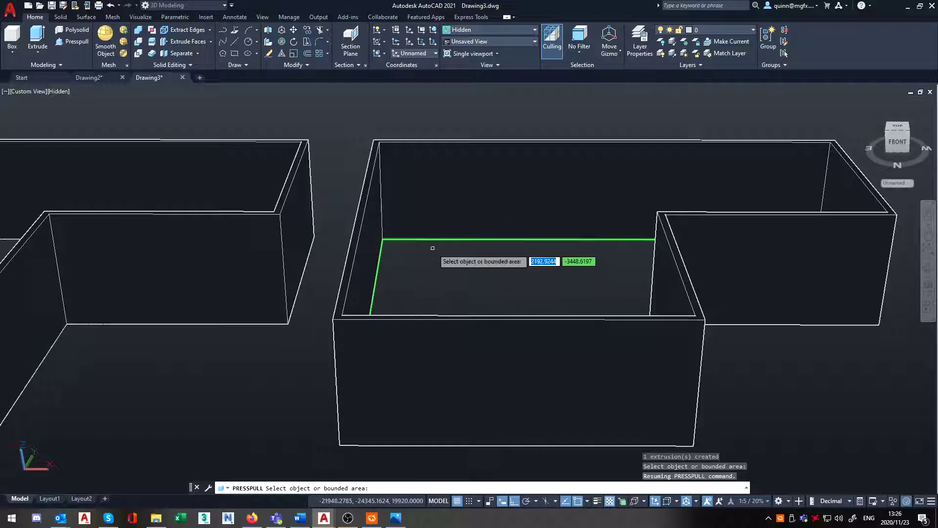
key("Return")
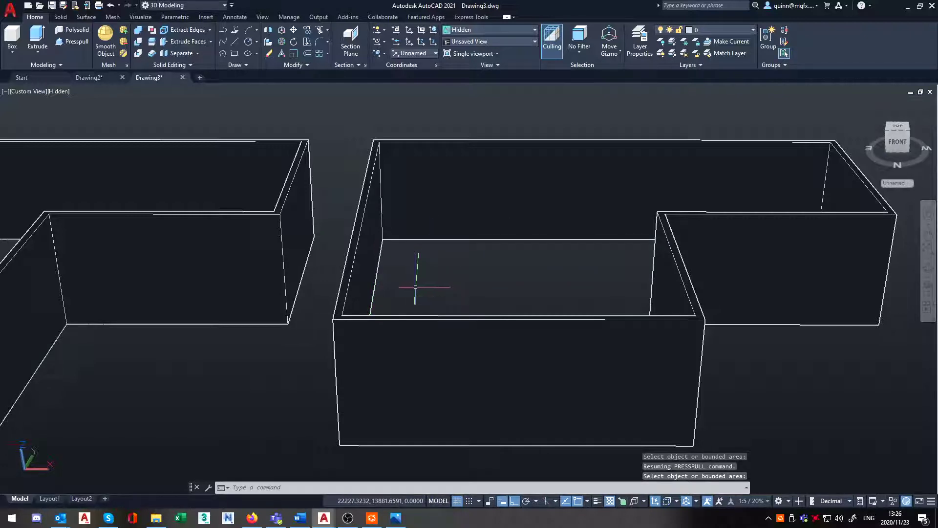
Grip-stretch the top of the presspulled wall solid vertically, and enter 4000 as the stretch value.
left_click(357, 251)
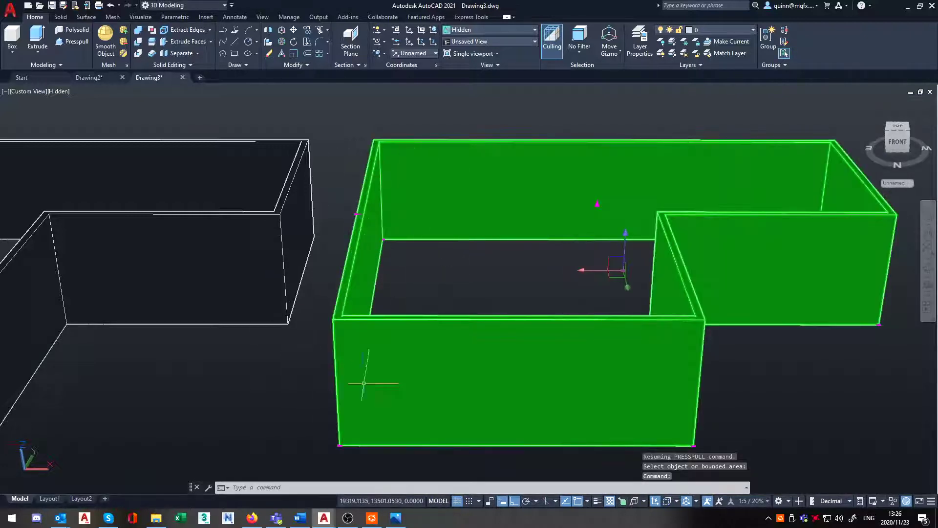
scroll(471, 258, "down", 2)
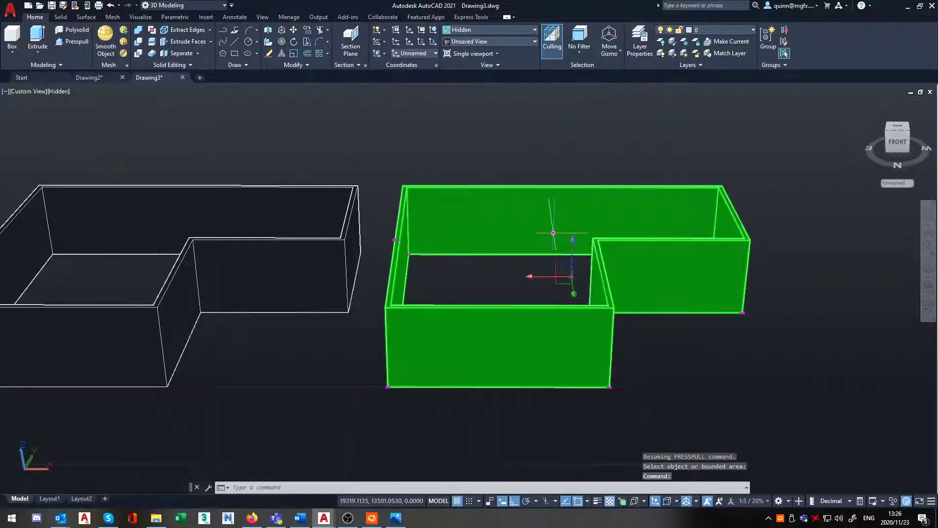
left_click(551, 252)
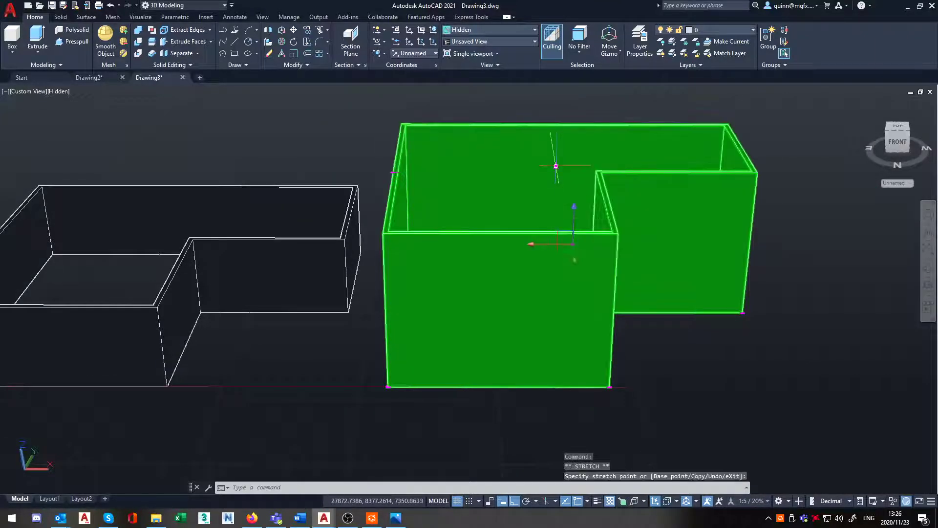
left_click(550, 241)
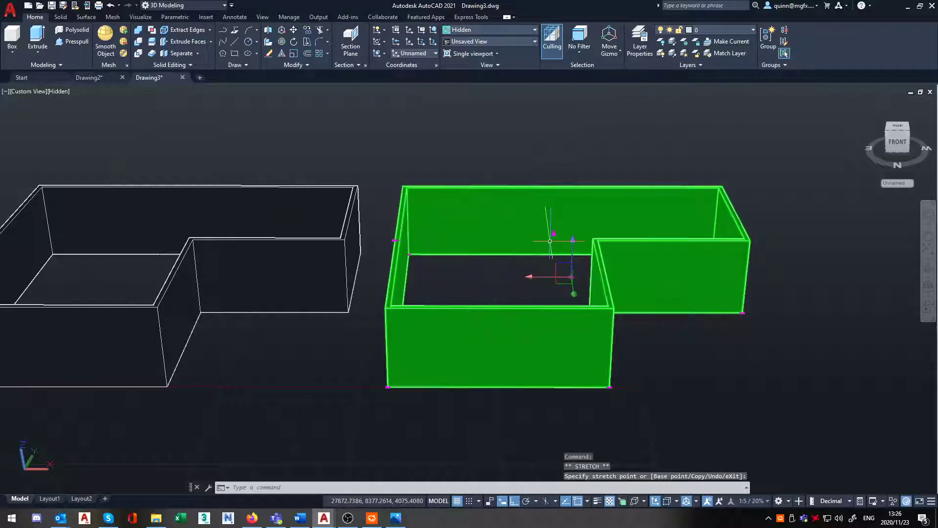
left_click(553, 233)
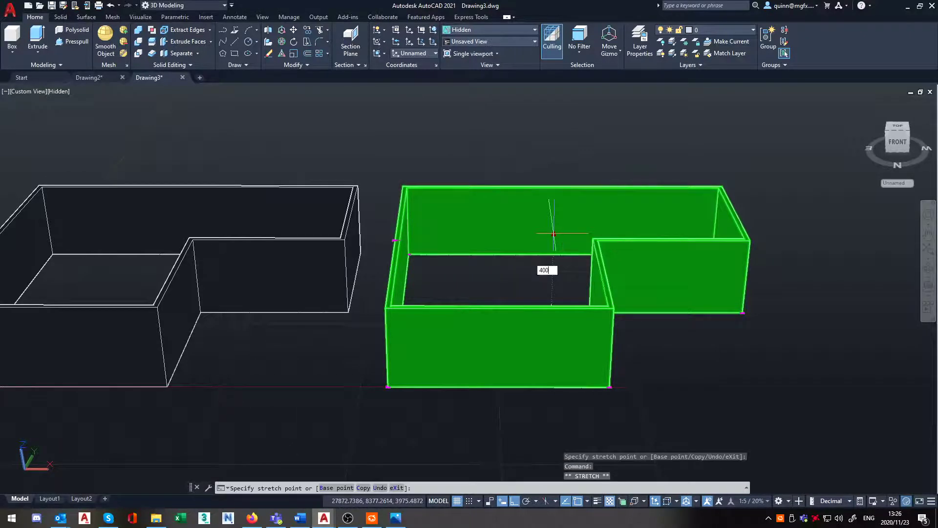
type("0")
key("Return")
Try grip-stretching the presspulled solid at the wall facing the other building, and undo the grip edits.
right_click(462, 219)
key("Escape")
double_click(380, 234)
left_click(395, 240)
left_click(444, 251)
key("ctrl+z")
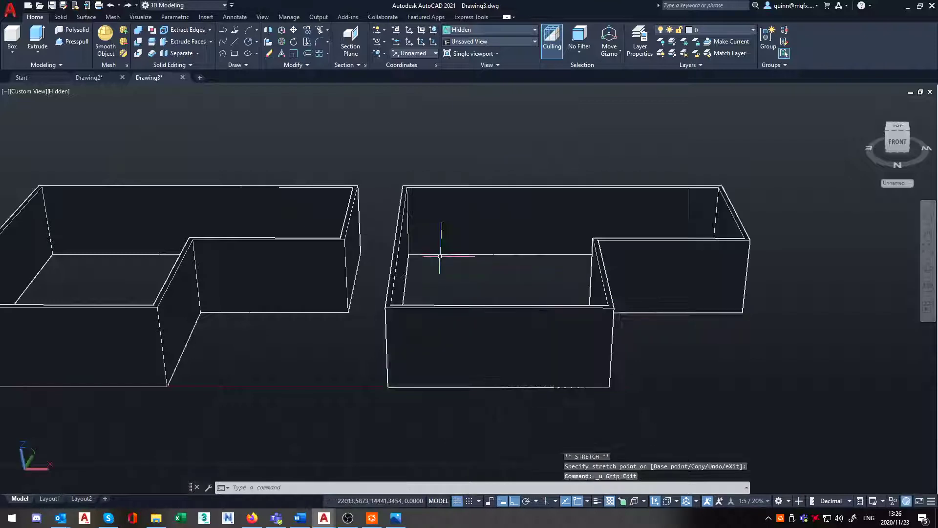
left_click(388, 236)
left_click(389, 237)
left_click(397, 245)
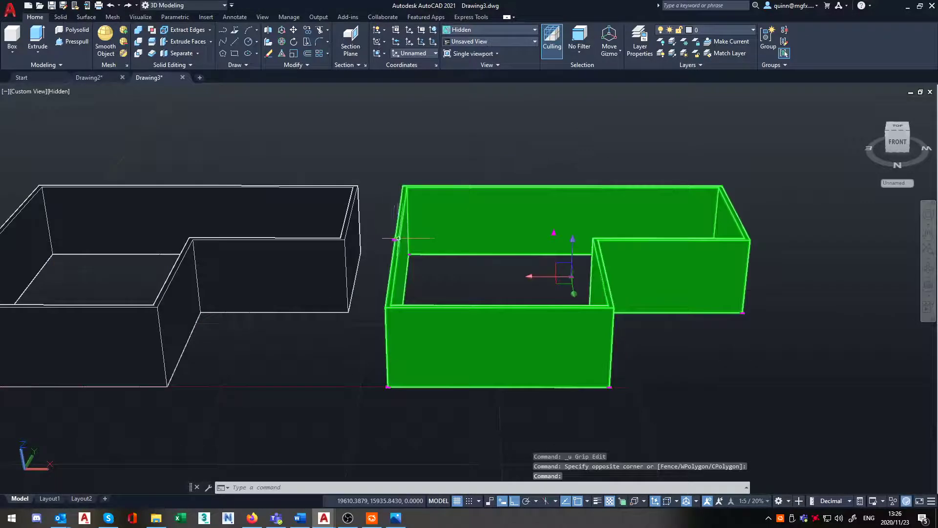
left_click(395, 239)
key("ctrl+z")
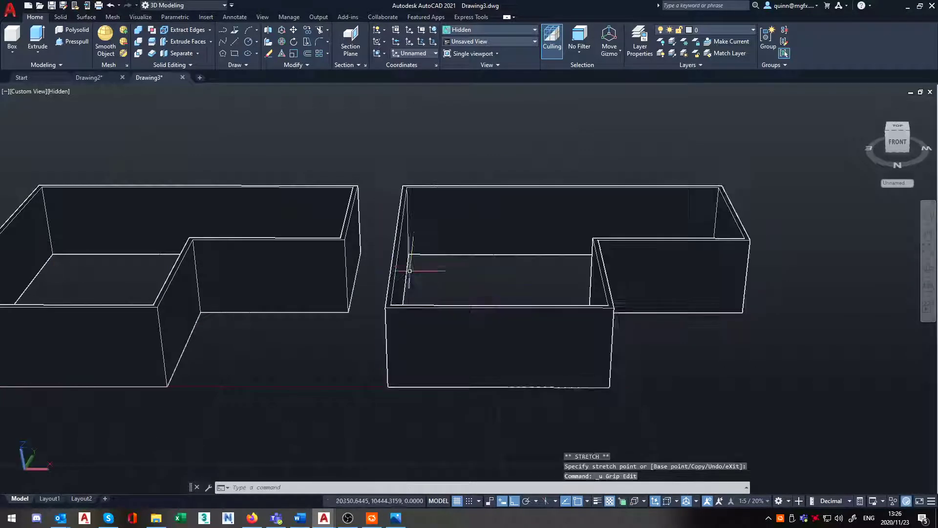
Erase the presspulled wall solid to check the two outlines beneath it, and undo the erasure.
middle_click_drag(430, 289, 487, 307, "shift")
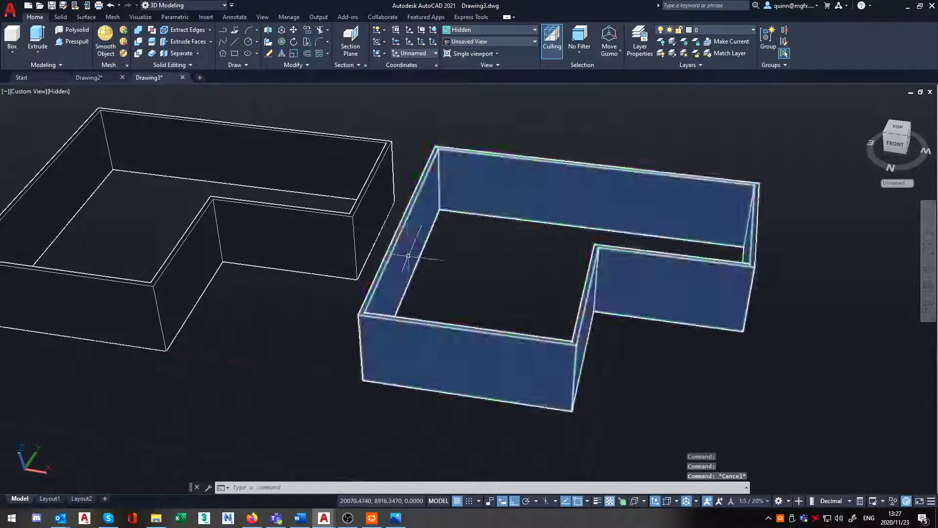
type("e")
key("Return")
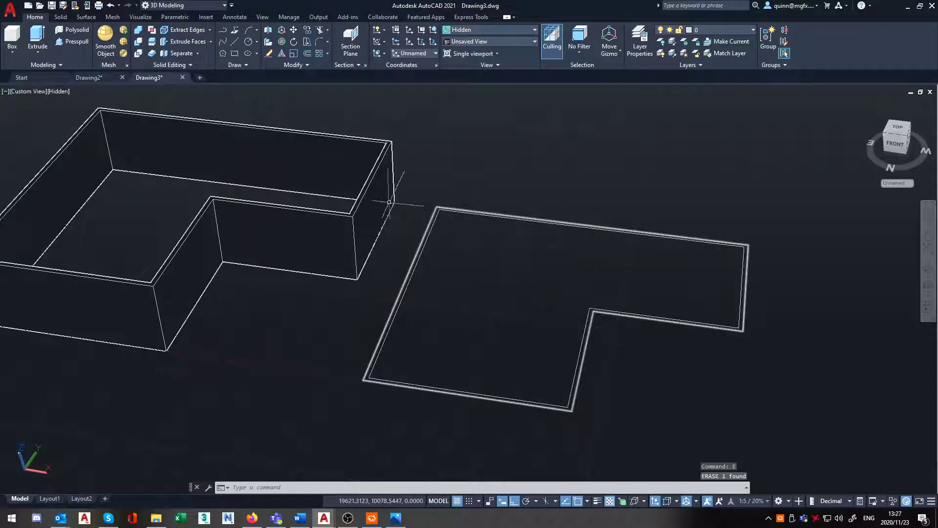
middle_click_drag(494, 383, 537, 364, "shift")
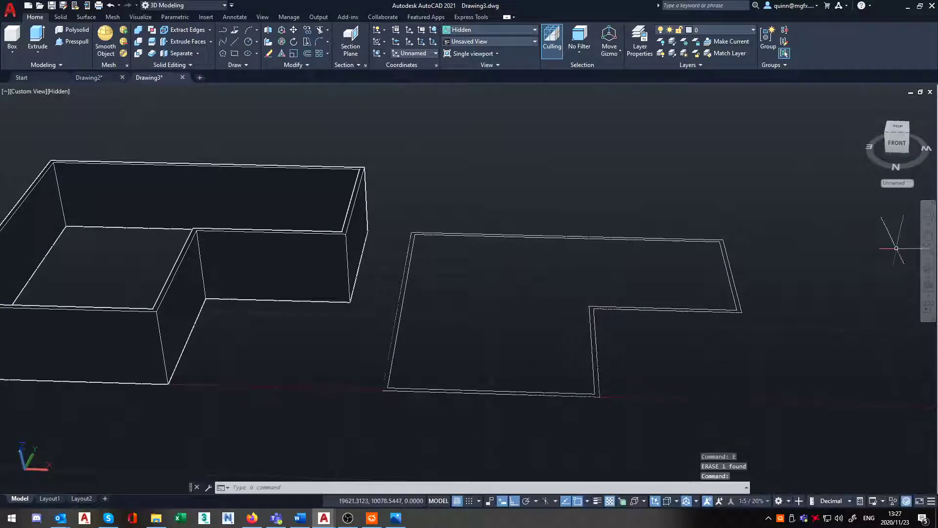
middle_click_drag(477, 399, 476, 411, "shift")
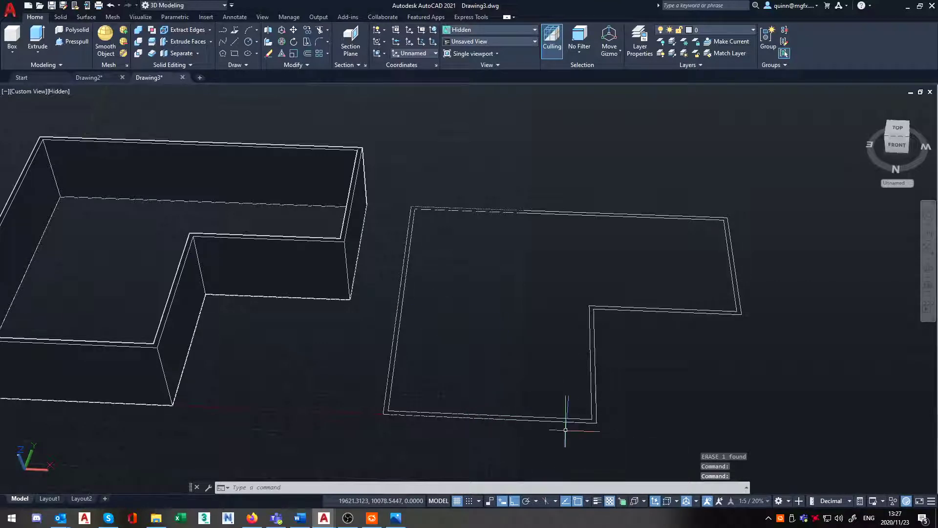
key("ctrl+z")
key("ctrl+z")
key("ctrl+z")
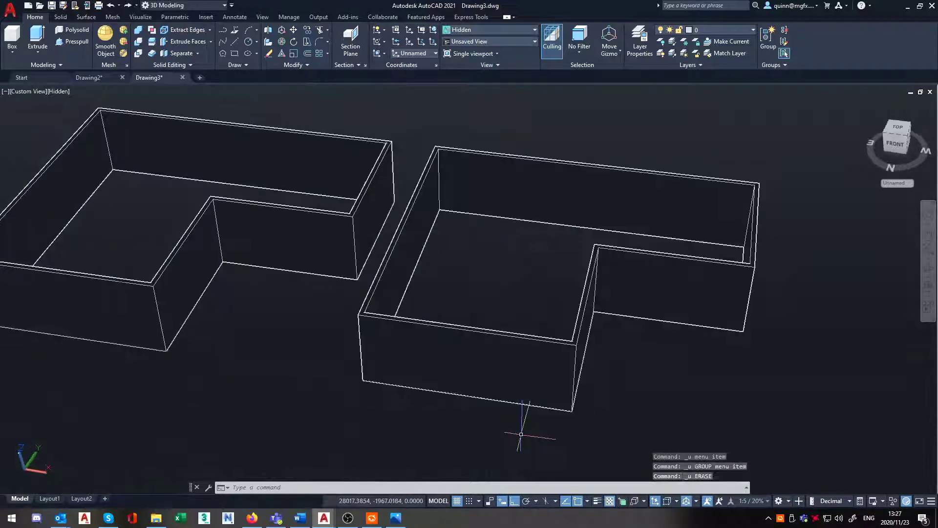
Erase the presspulled L-shaped wall solid, leaving only the double outline of the floor plan.
middle_click_drag(502, 433, 570, 297, "shift")
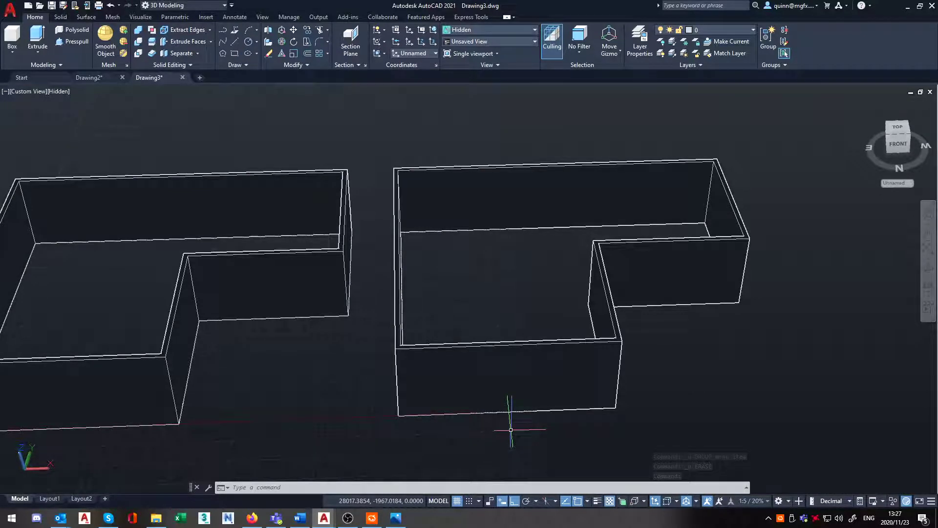
left_click(436, 384)
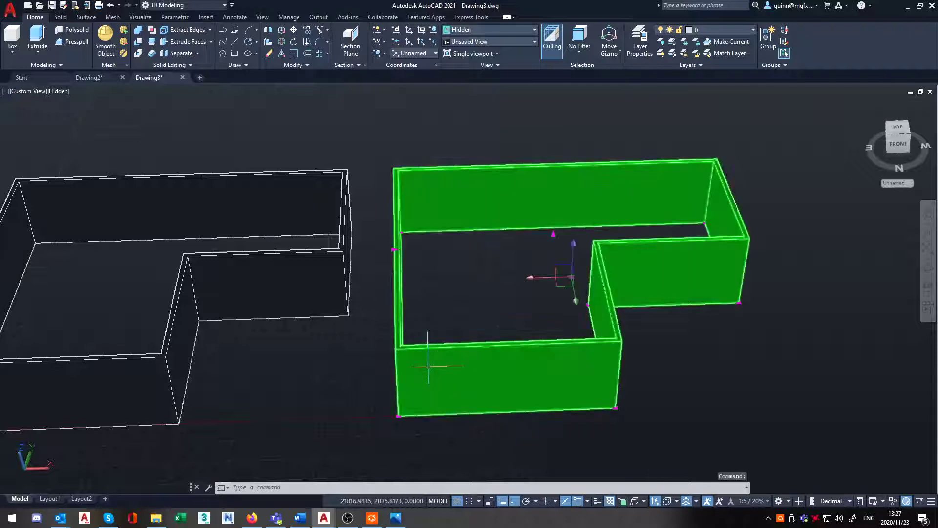
type("E")
key("Return")
scroll(365, 357, "up", 2)
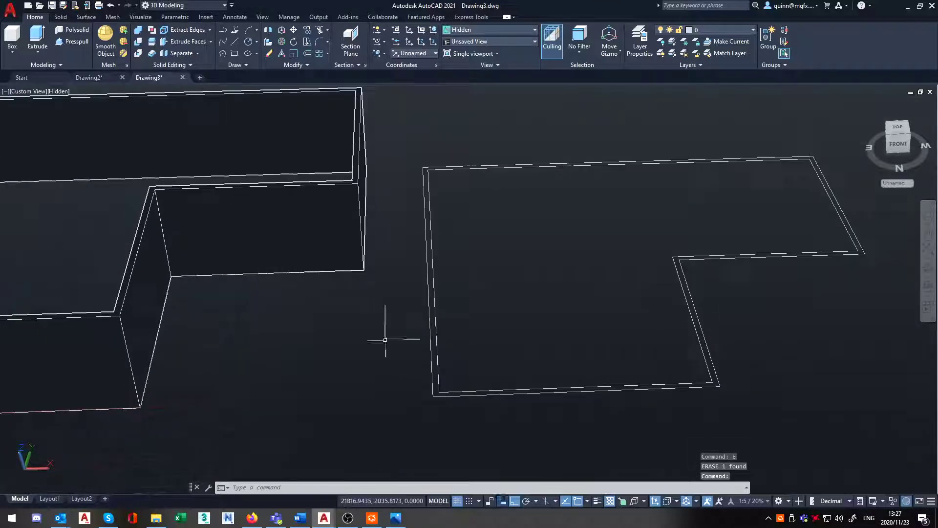
scroll(410, 327, "up", 3)
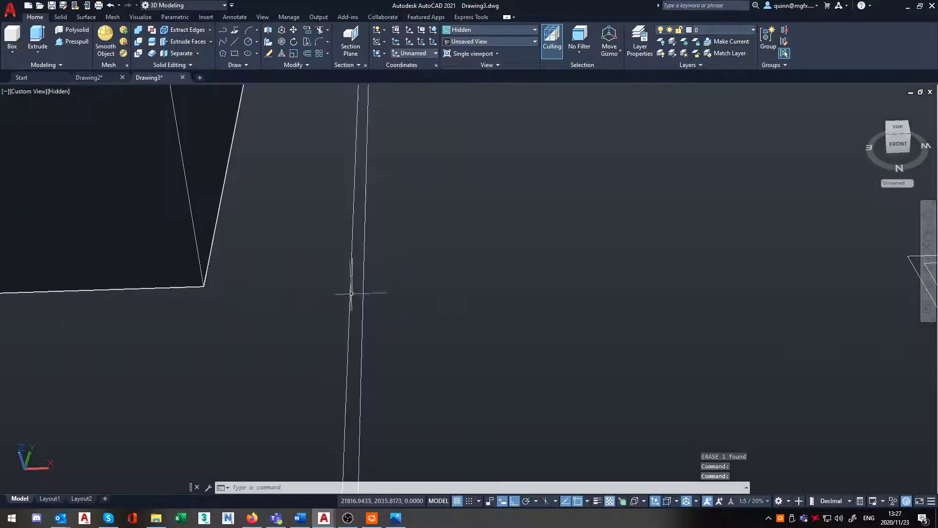
left_click(74, 41)
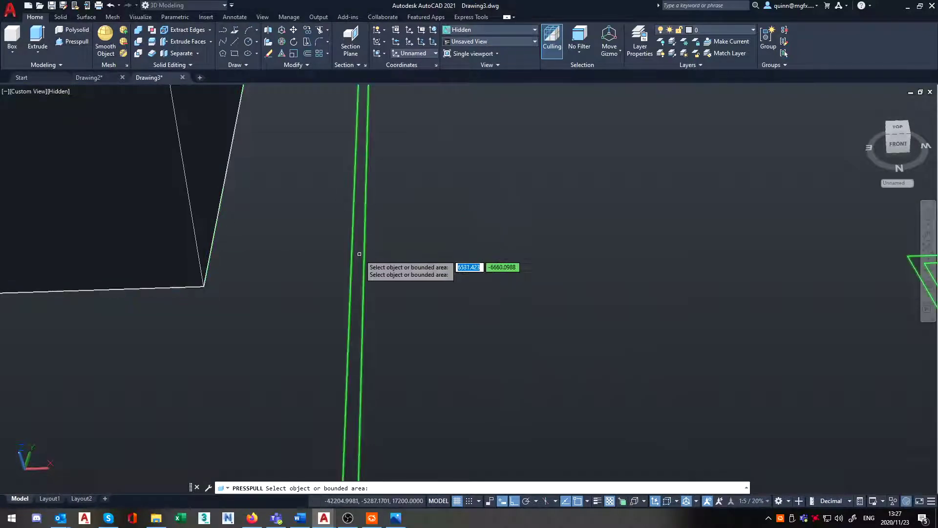
scroll(359, 254, "down", 4)
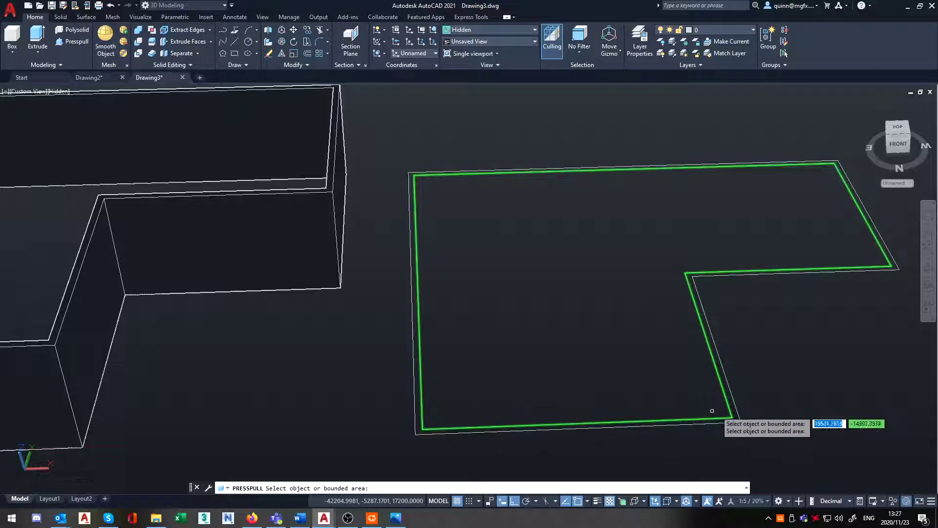
key("Escape")
Draw connected lines across the L-shaped outlines, forming a closed four-sided shape divided by a diagonal.
type("l")
key("Return")
left_click(354, 227)
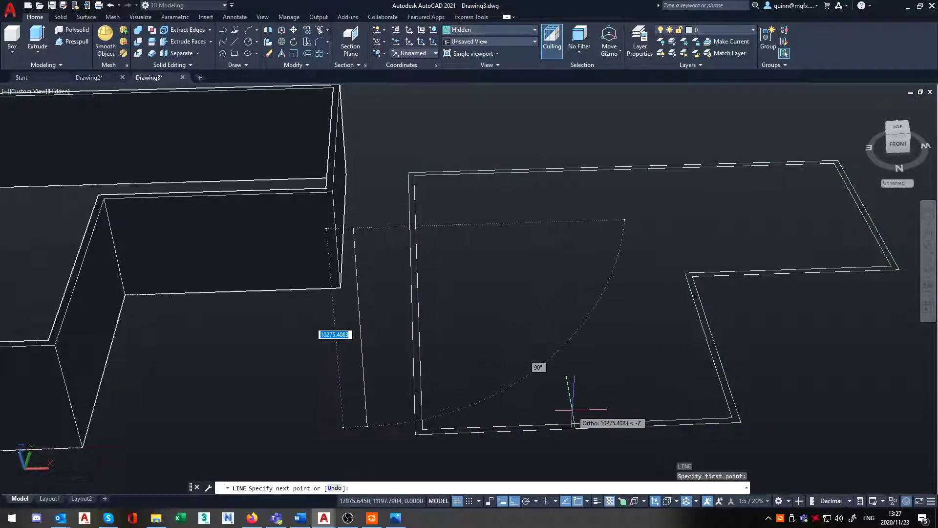
left_click(642, 446)
left_click(786, 323)
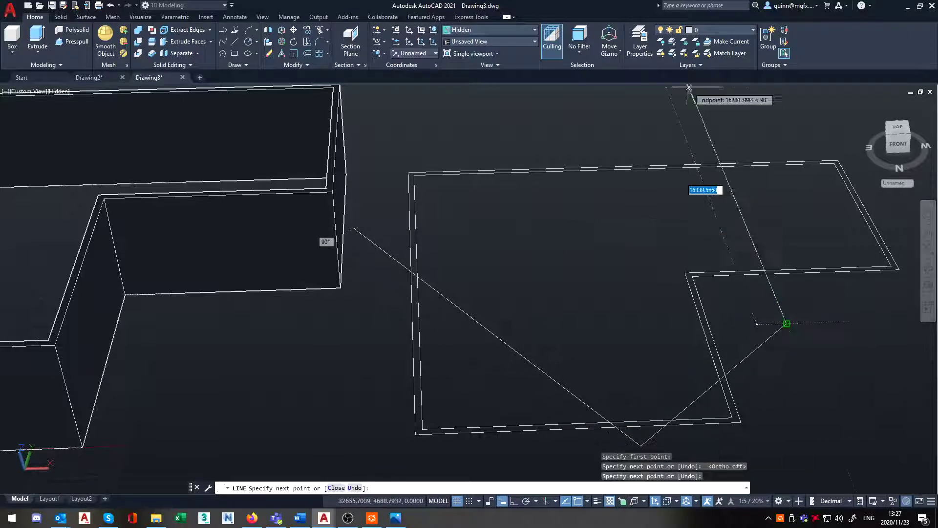
left_click(689, 87)
left_click(354, 227)
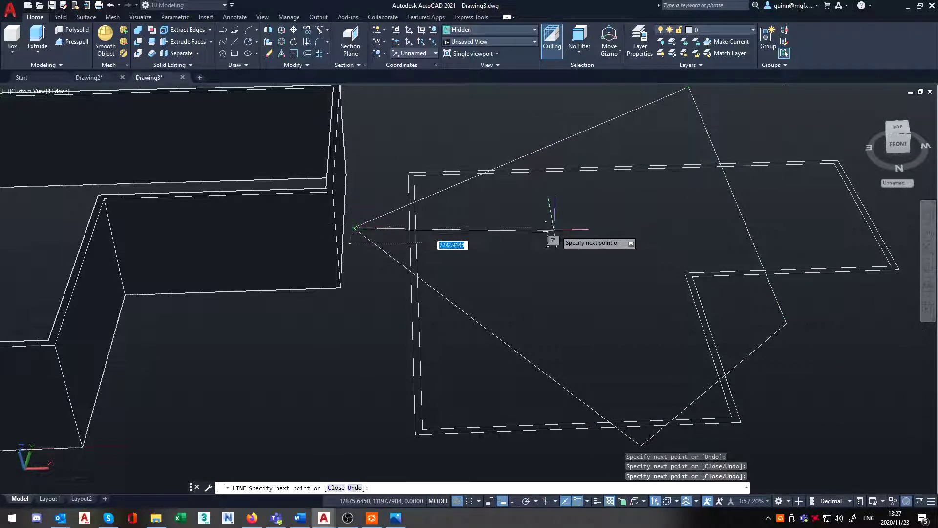
left_click(786, 323)
key("Escape")
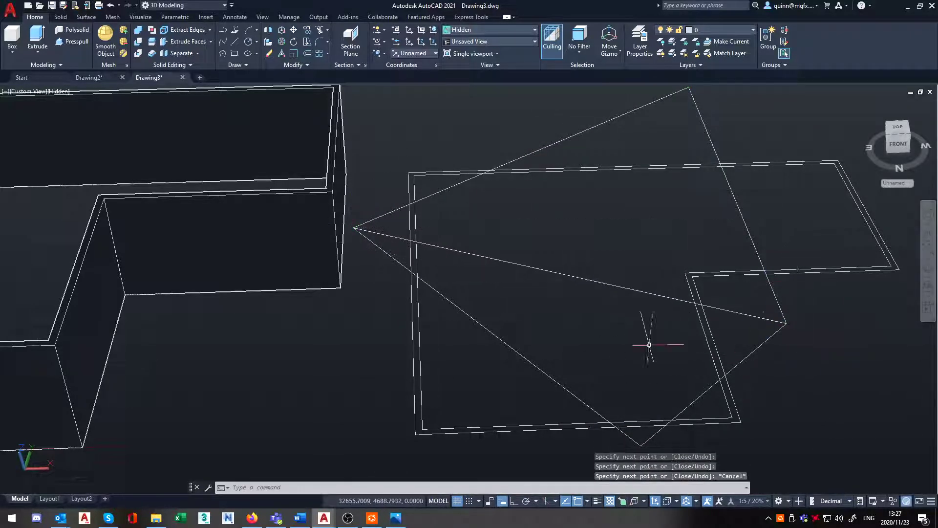
Examine the bounded areas that Presspull detects where the drawn lines cross the L-shaped outlines.
left_click(72, 41)
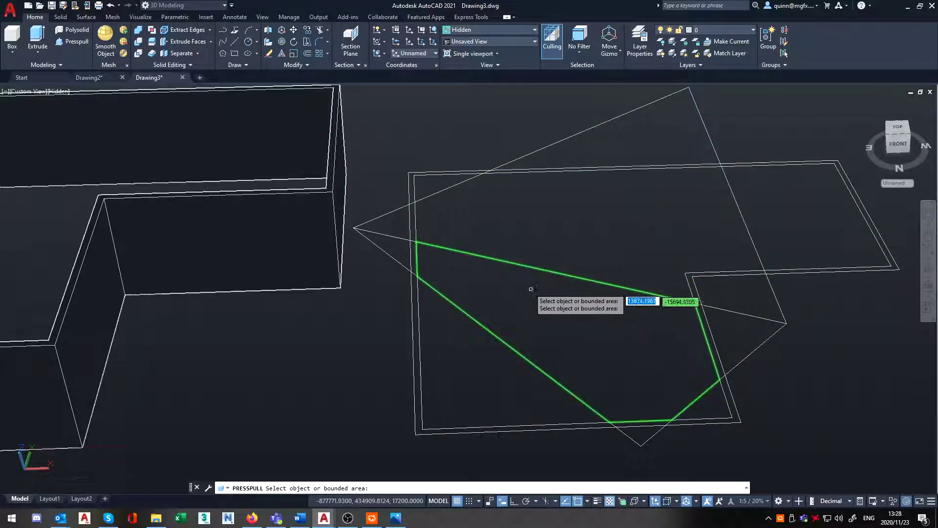
key("Return")
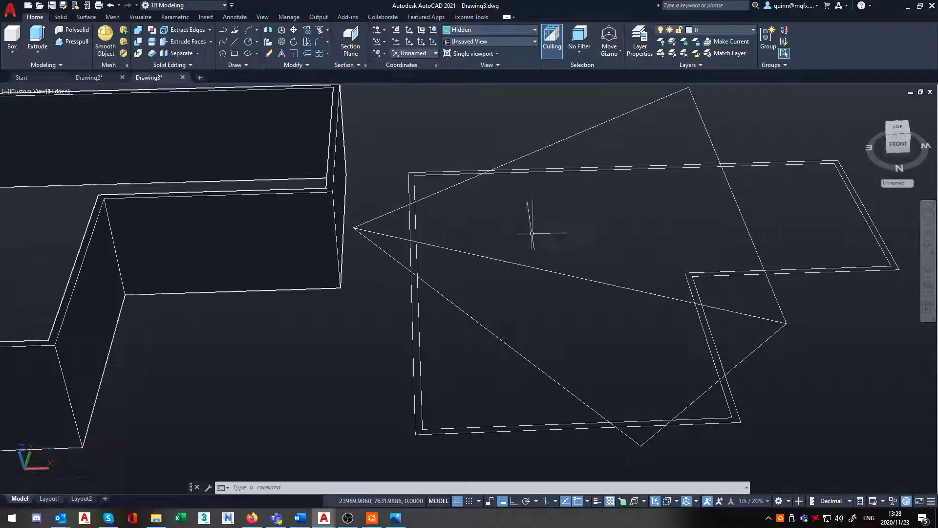
middle_click_drag(582, 255, 498, 235, "shift")
middle_click_drag(425, 224, 492, 241, "shift")
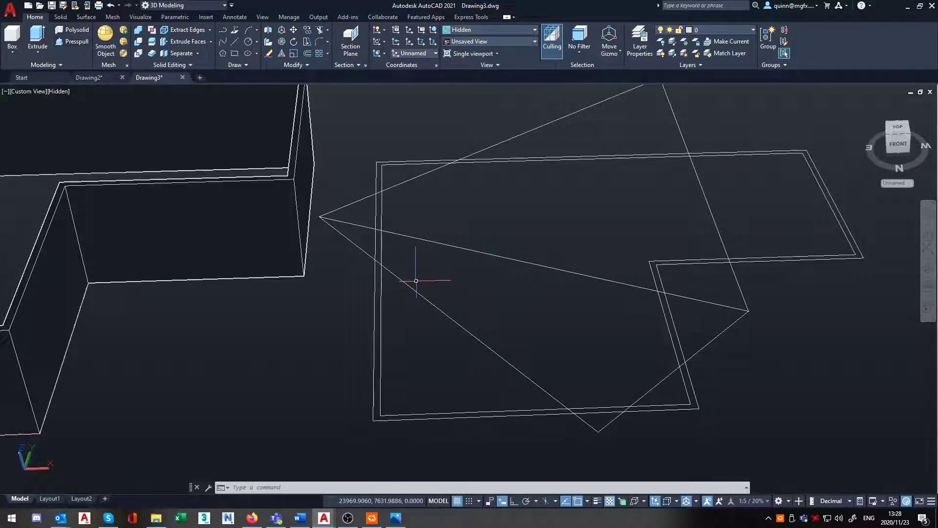
scroll(386, 326, "up", 2)
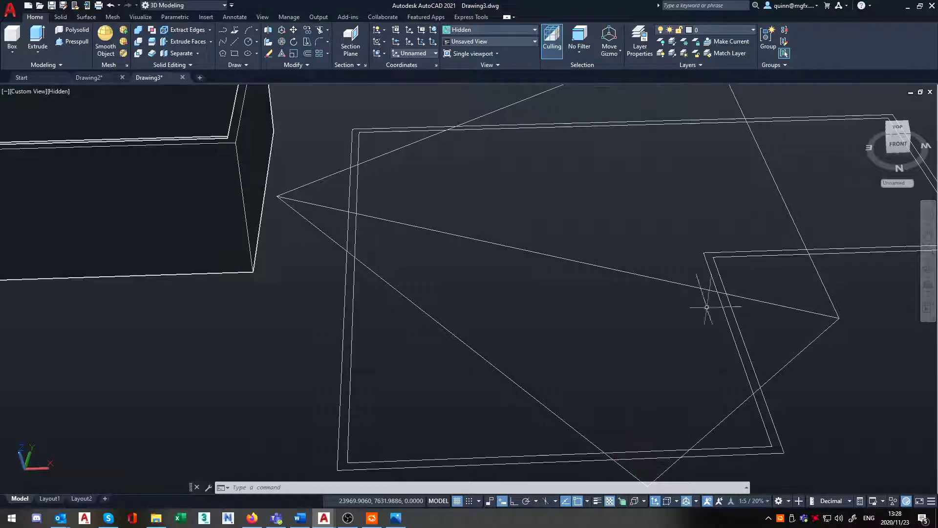
scroll(705, 281, "down", 2)
scroll(476, 269, "up", 2)
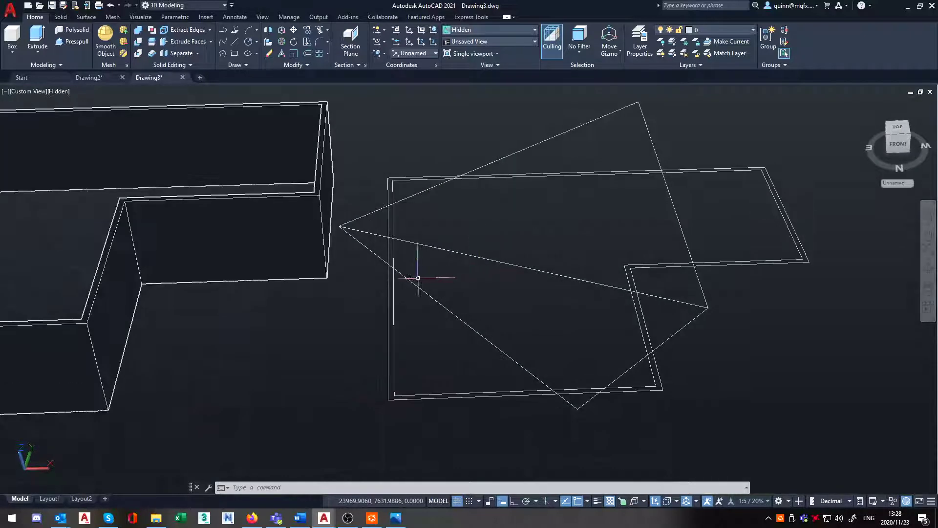
Erase the connected lines crossing the L-shaped double outline, keeping the two outlines.
left_click(482, 360)
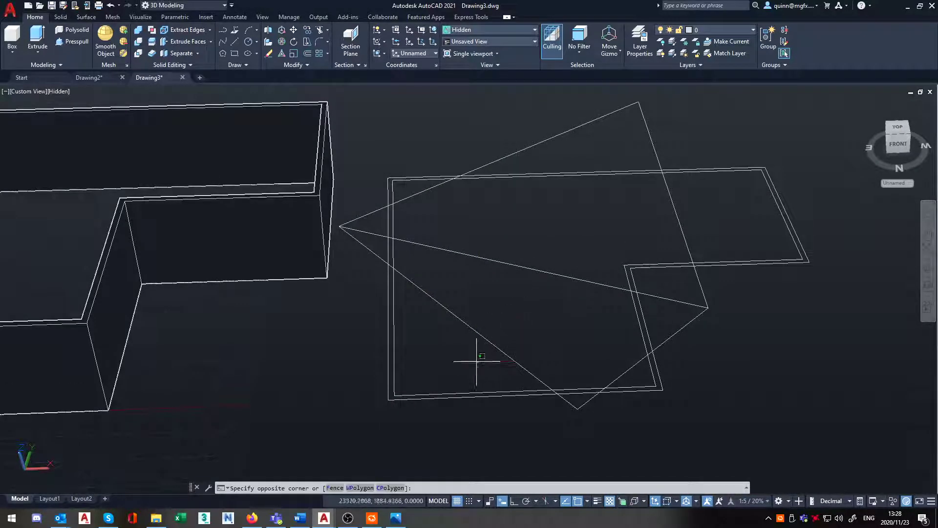
left_click(405, 200)
type("e")
key("Return")
left_click(750, 348)
left_click(693, 304)
type("e")
key("Return")
scroll(687, 308, "down", 3)
scroll(490, 291, "up", 1)
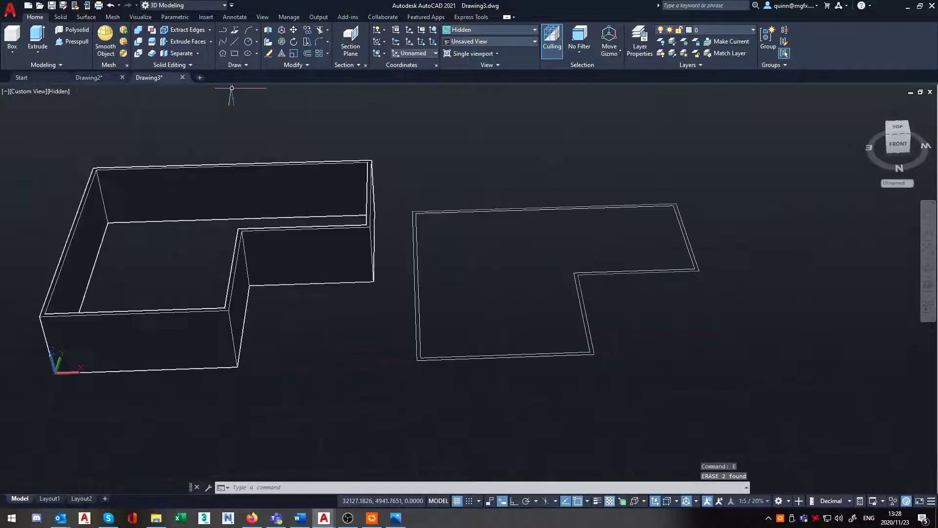
Presspull the long side wall's inner face into the room and the back wall's inner face outward, and try to undo the edits.
left_click(65, 44)
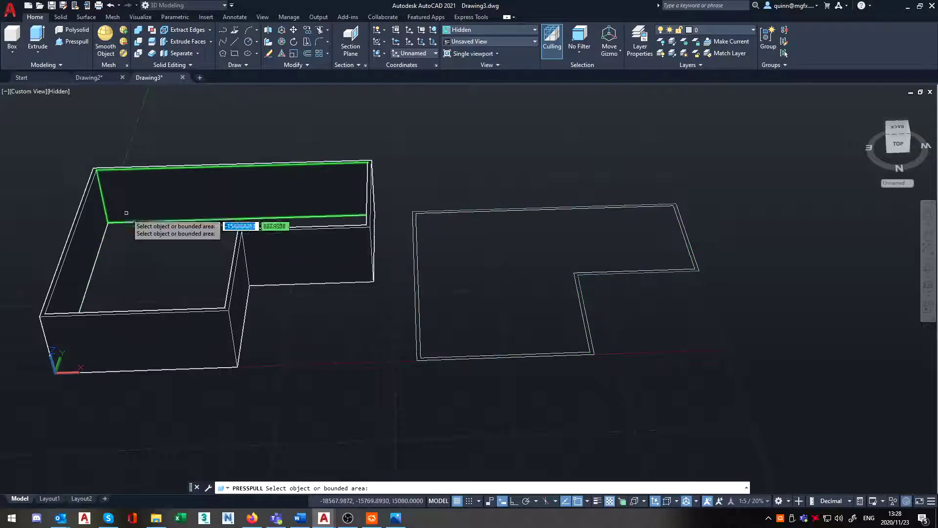
scroll(227, 197, "up", 1)
middle_click_drag(173, 186, 162, 263, "shift")
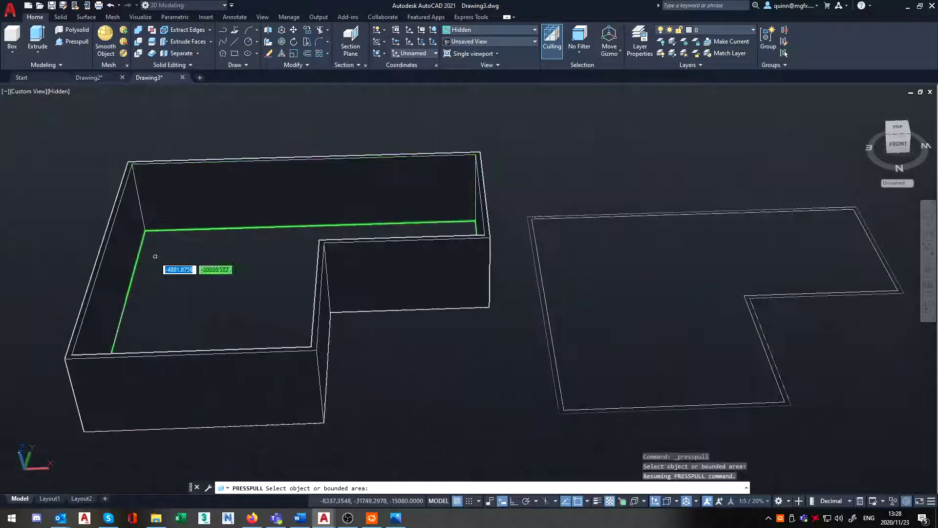
left_click(122, 266)
left_click(207, 259)
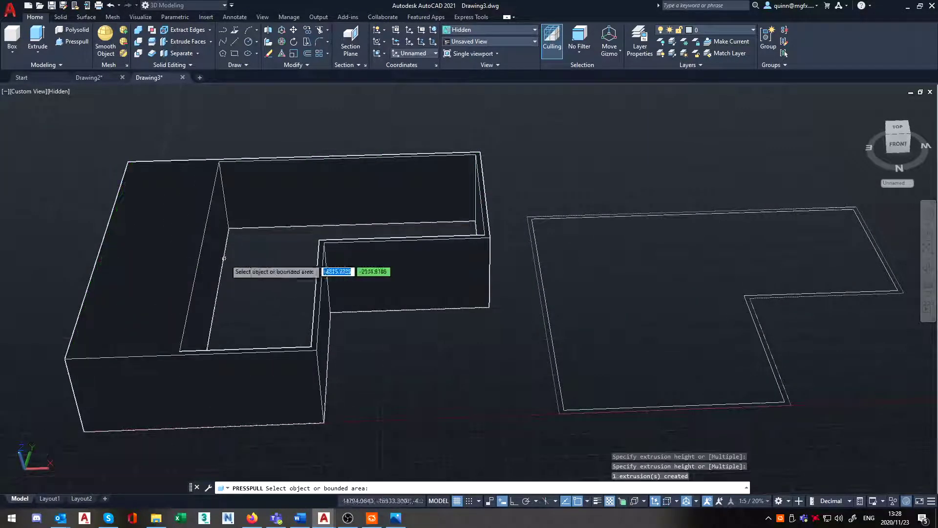
left_click(276, 189)
left_click(274, 223)
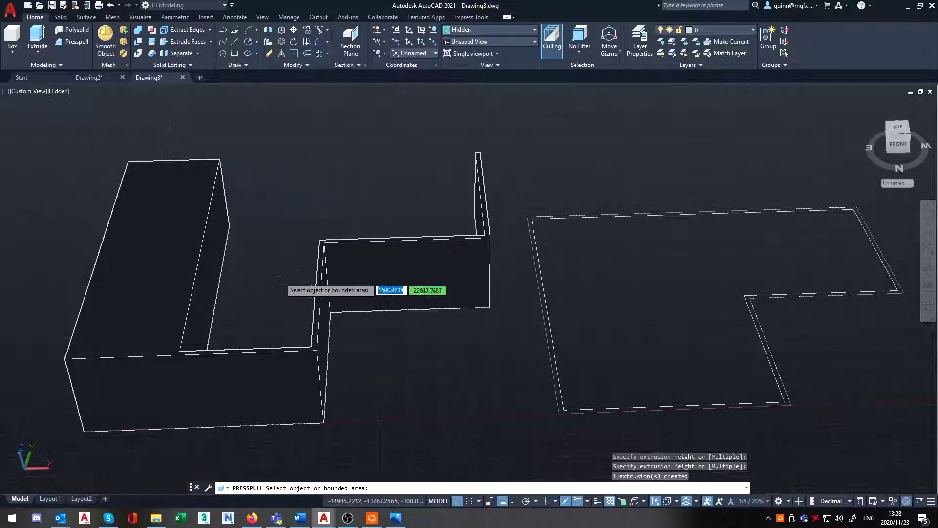
key("ctrl+z")
key("ctrl+z")
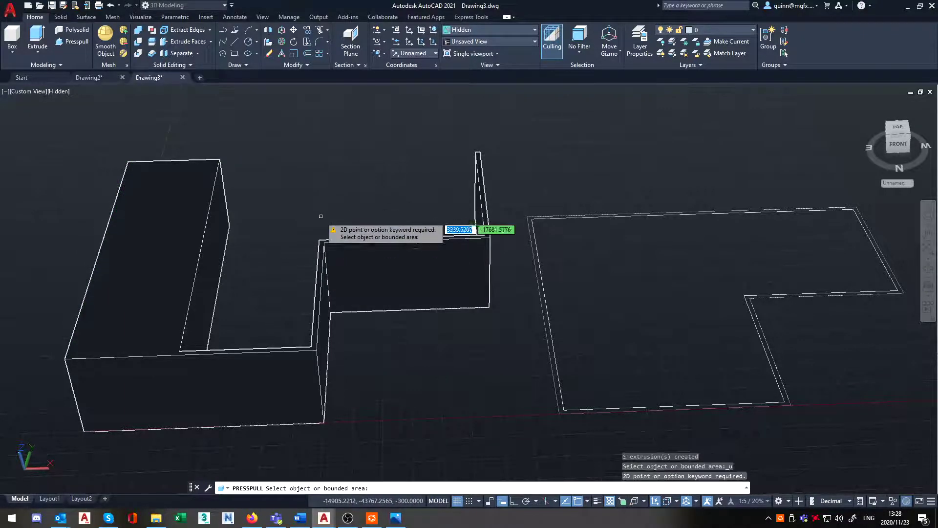
Examine the edited wall solid and the area between the two L-shaped outlines from several angles with Presspull active.
middle_click_drag(566, 179, 524, 199, "shift")
middle_click_drag(604, 231, 497, 193)
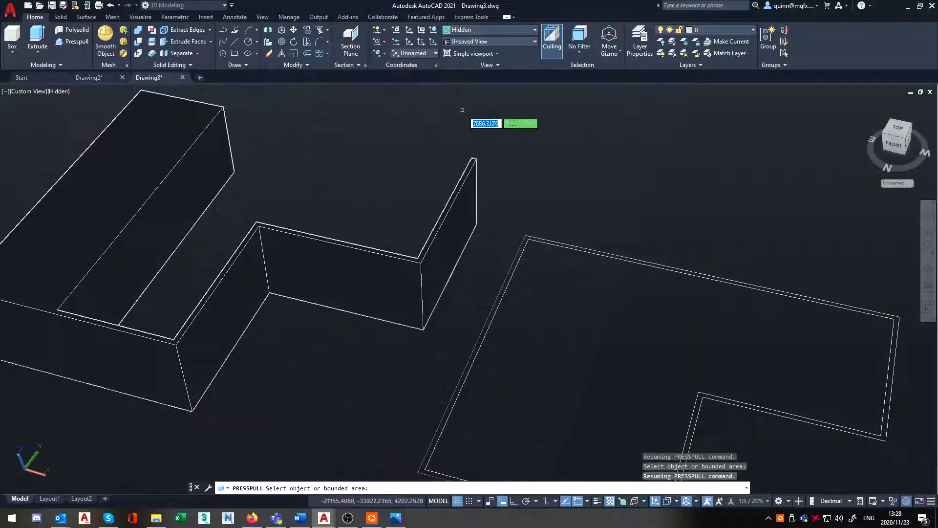
middle_click_drag(436, 178, 517, 201, "shift")
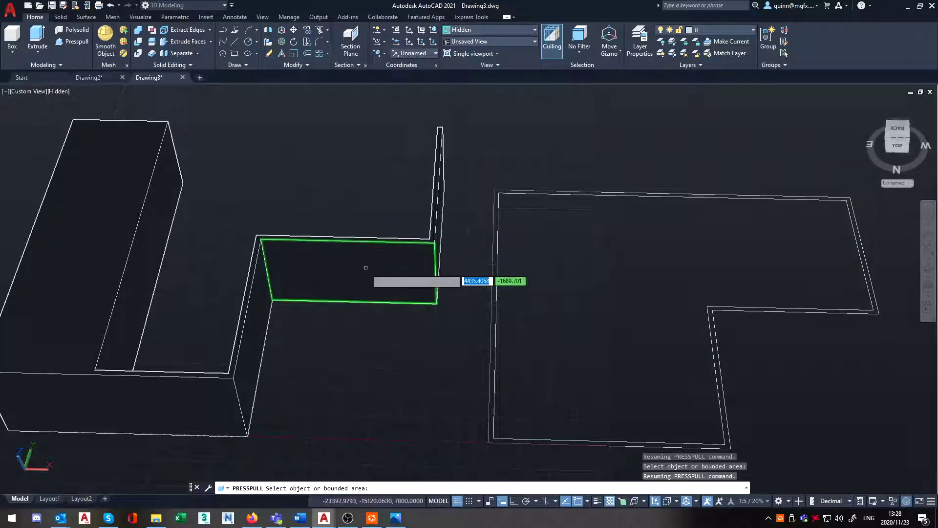
middle_click_drag(396, 274, 320, 249, "shift")
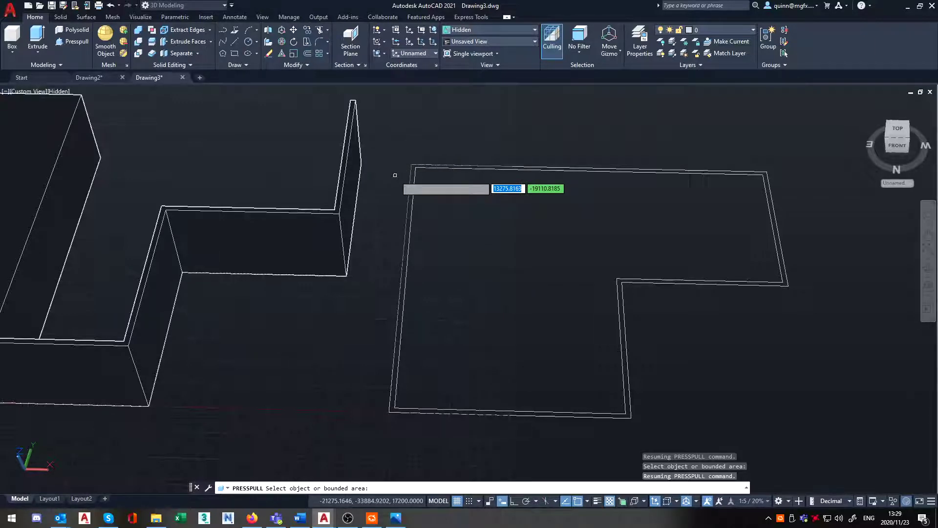
scroll(410, 186, "up", 3)
scroll(398, 195, "down", 2)
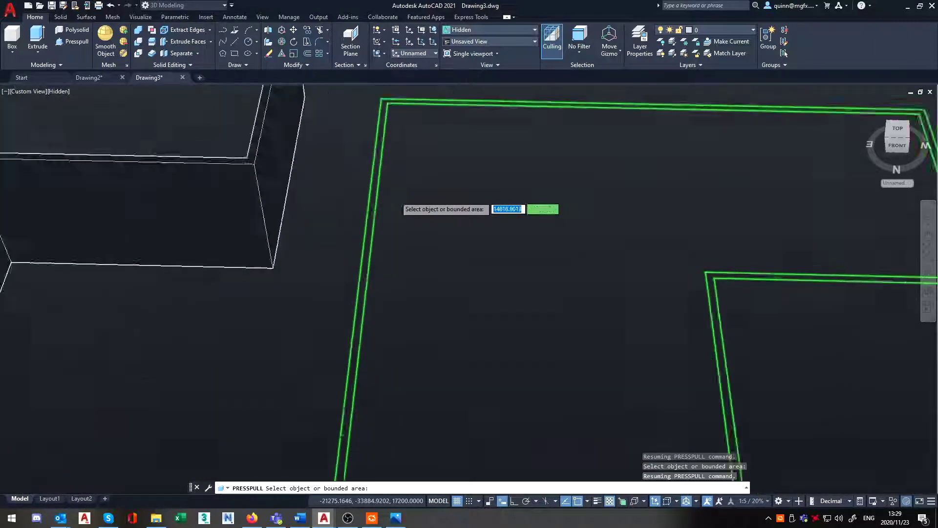
scroll(393, 196, "up", 3)
scroll(394, 196, "up", 2)
middle_click_drag(318, 207, 398, 235)
scroll(367, 225, "down", 2)
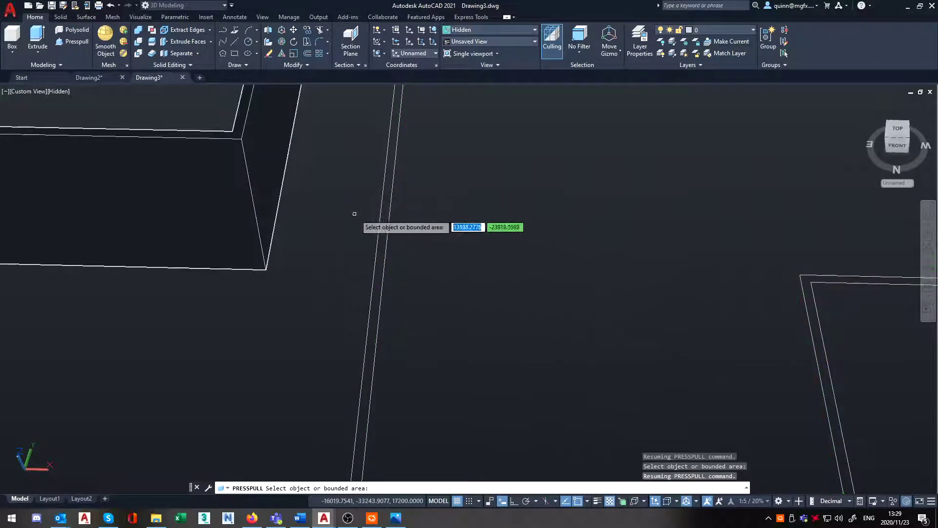
scroll(342, 186, "down", 4)
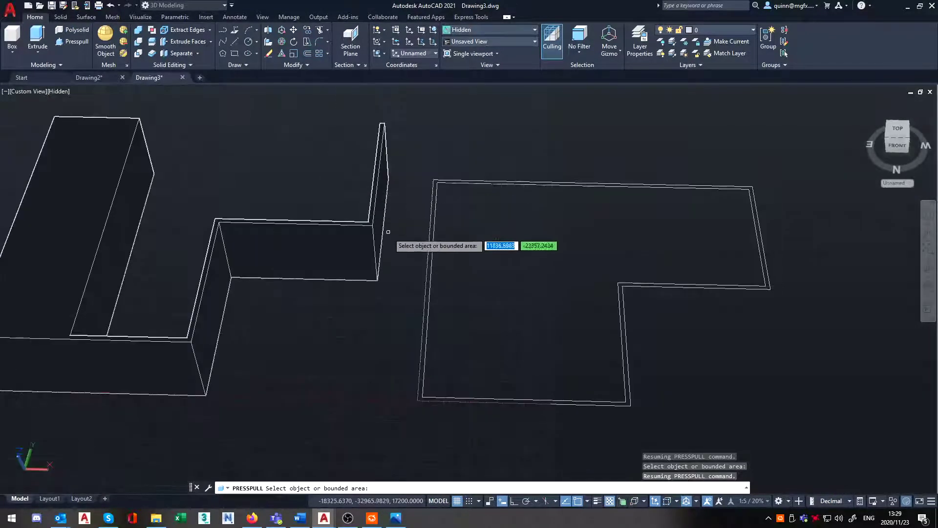
Try to presspull the area between the two L-shaped outlines into a wall, and cancel the command.
scroll(464, 276, "up", 3)
key("Escape")
left_click(76, 44)
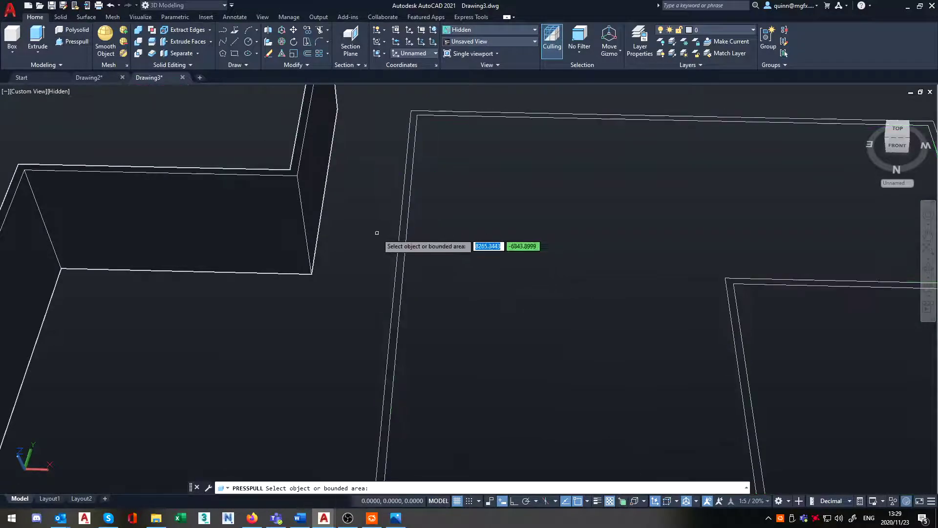
left_click(384, 235)
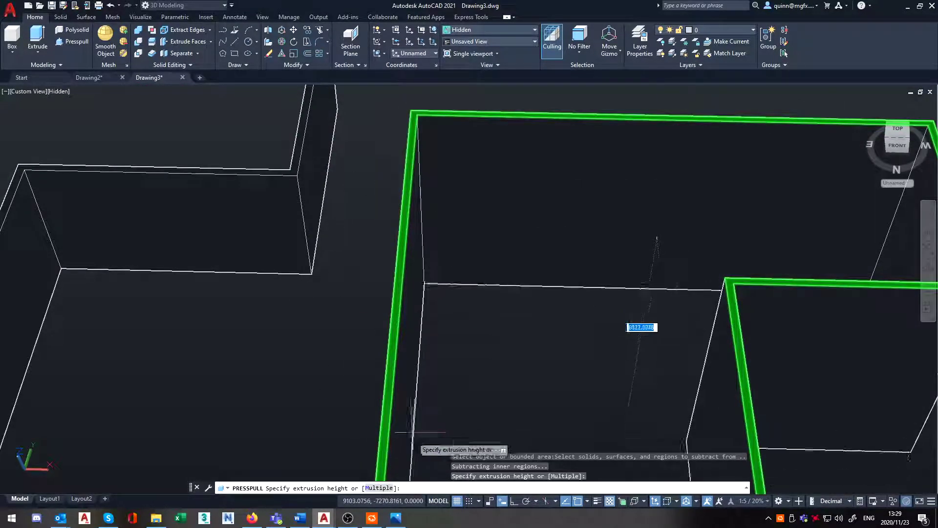
scroll(410, 416, "down", 2)
key("Escape")
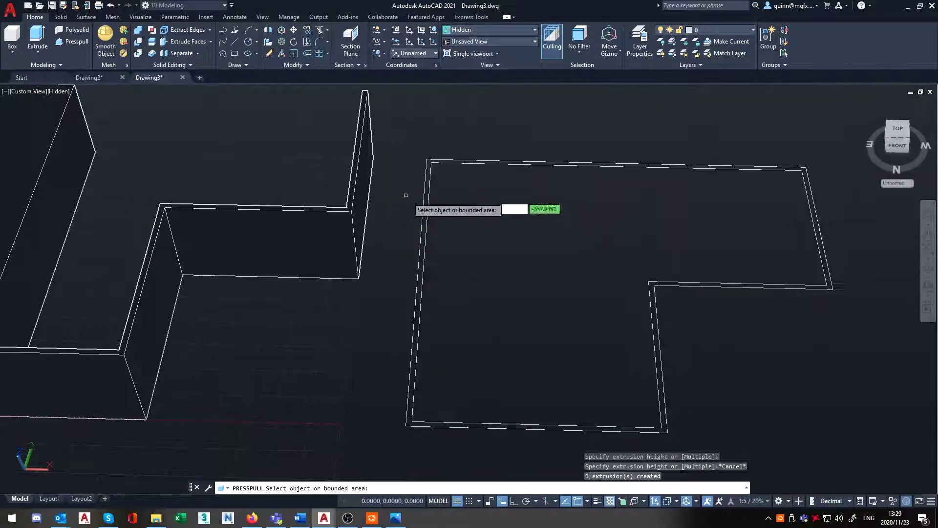
key("Escape")
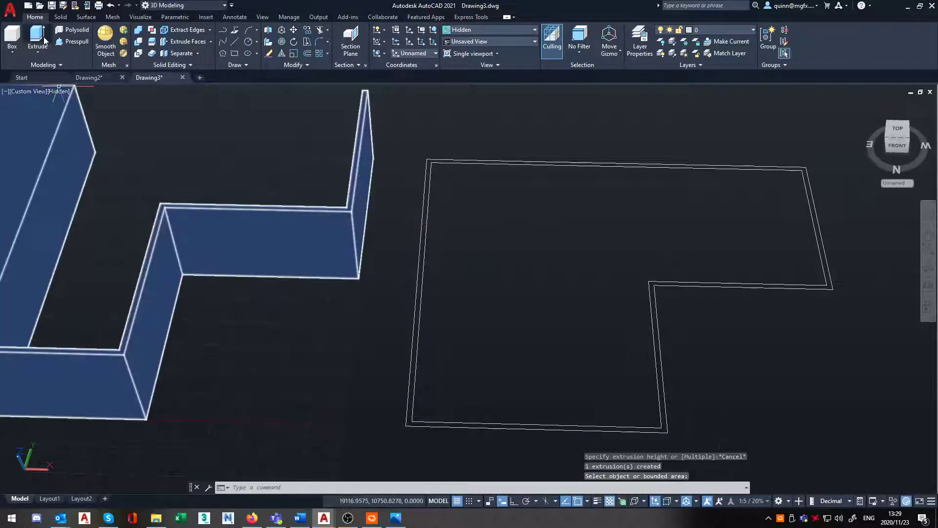
Try to extrude both L-shaped outlines together as solids, and cancel before setting a height.
left_click(38, 39)
left_click(458, 382)
left_click(404, 392)
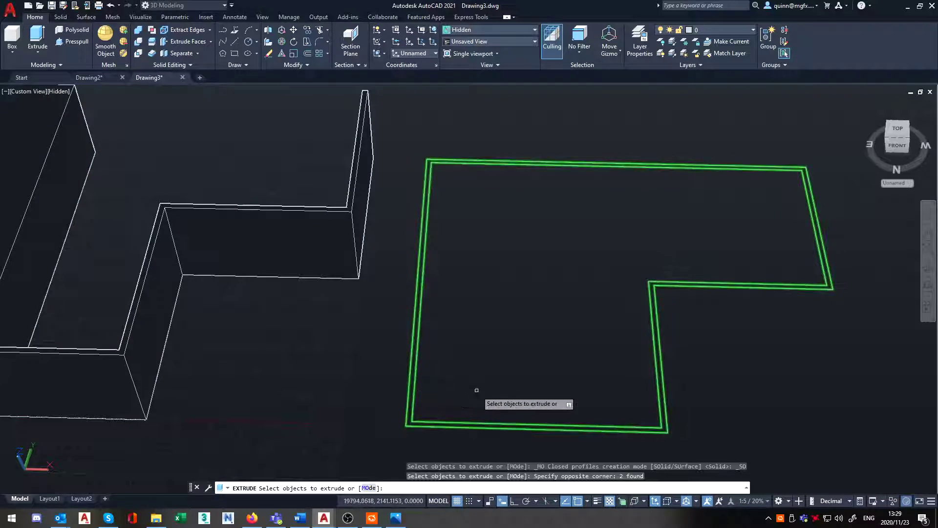
key("Return")
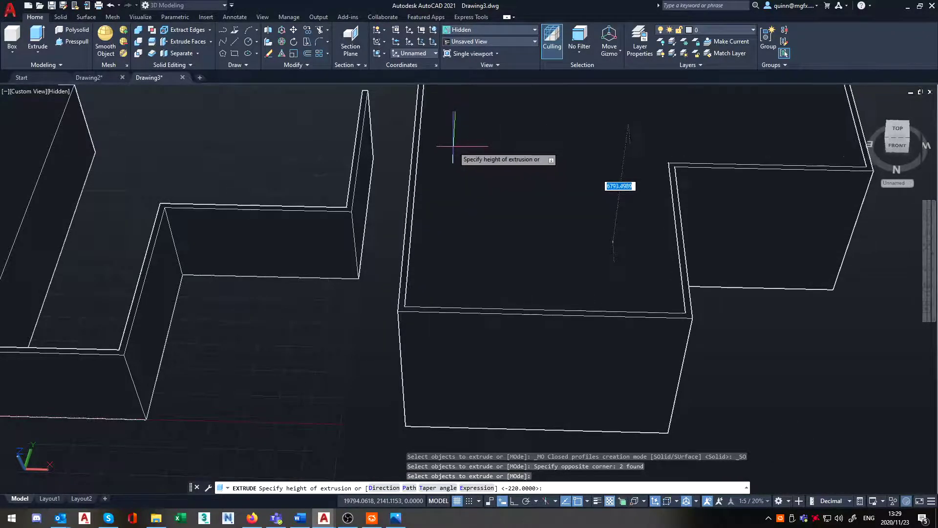
key("Escape")
Erase the edited wall solid beside the floor plan, keeping only the L-shaped double outline.
scroll(455, 183, "down", 3)
middle_click_drag(382, 297, 445, 274, "shift")
left_click(386, 288)
type("e")
key("space")
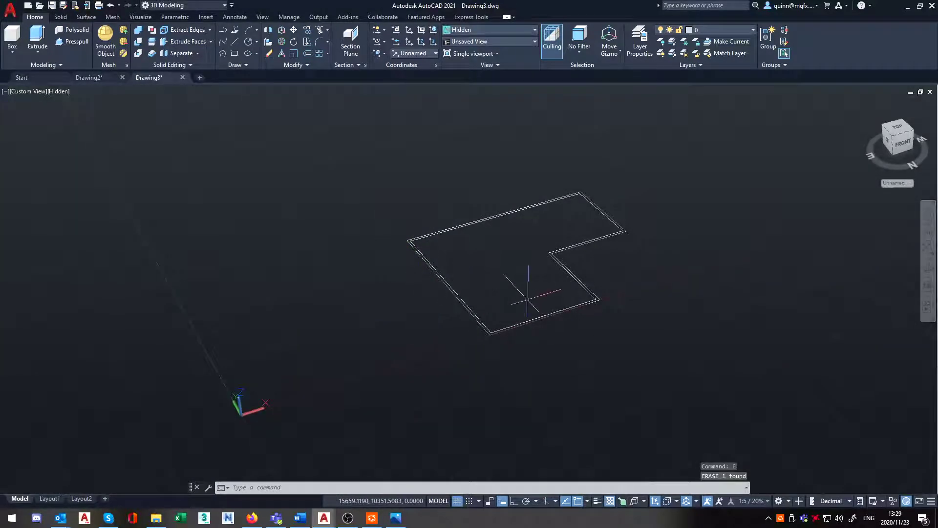